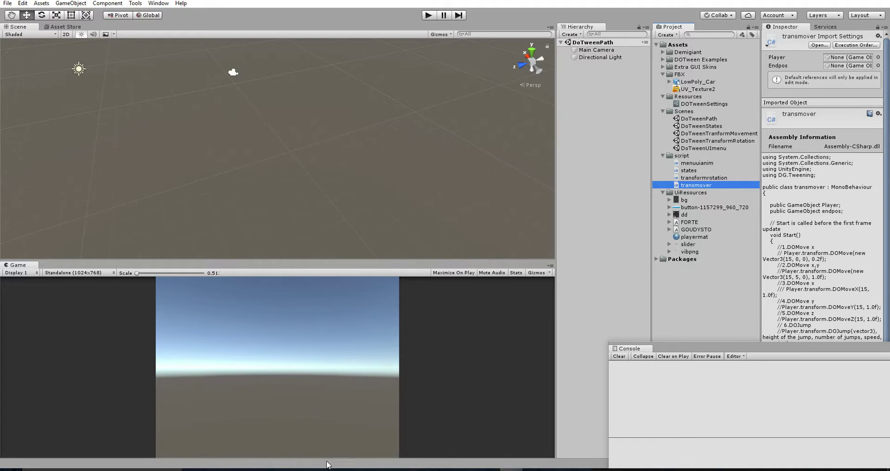
pyautogui.hotkey('alt', 'Tab')
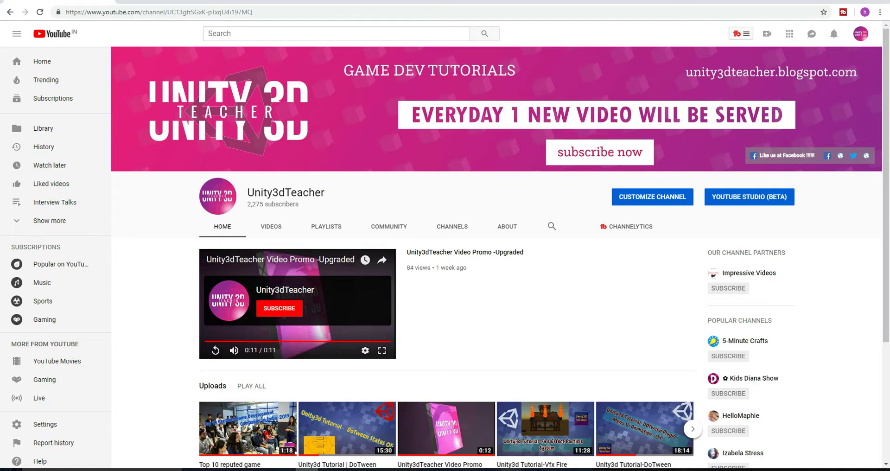
pyautogui.hotkey('alt', 'Tab')
pyautogui.click(615, 173)
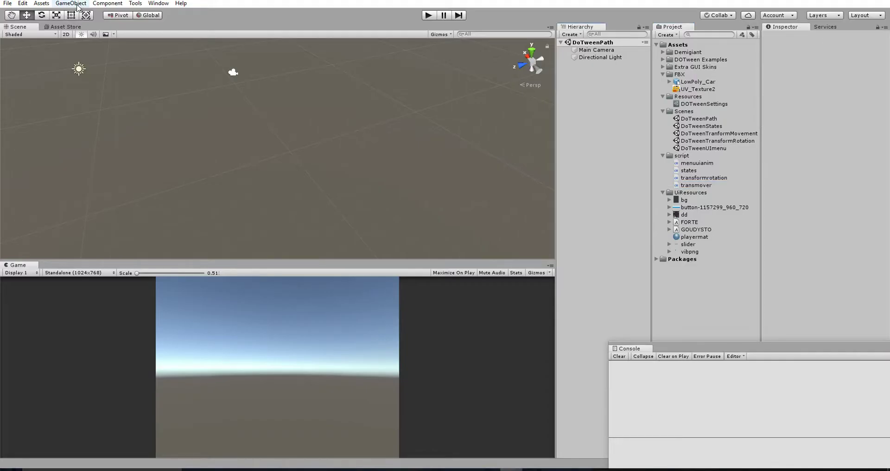
# - Save the current scene and create a new empty scene
pyautogui.click(7, 4)
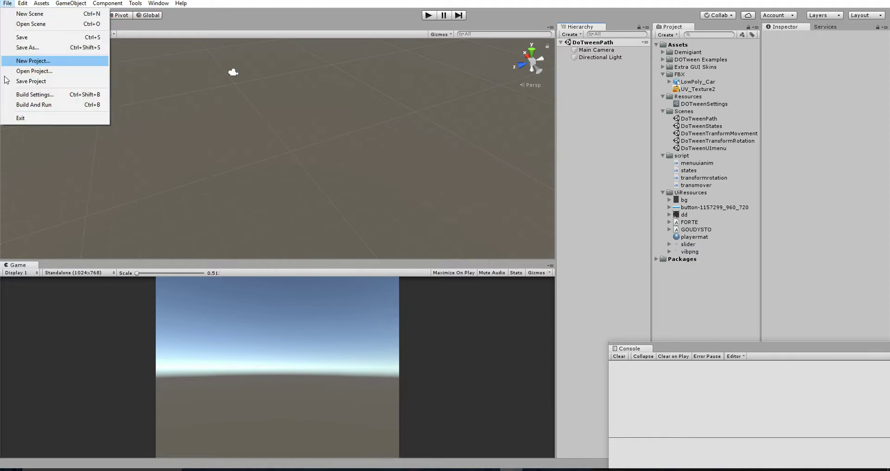
pyautogui.click(26, 38)
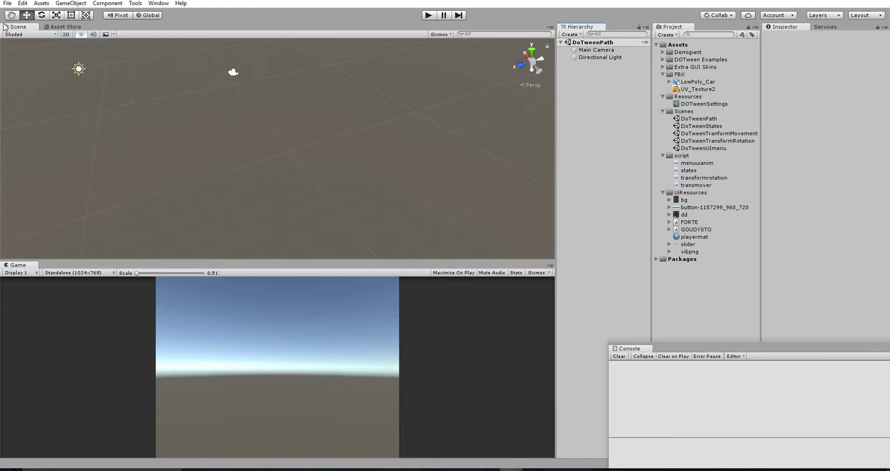
pyautogui.click(8, 3)
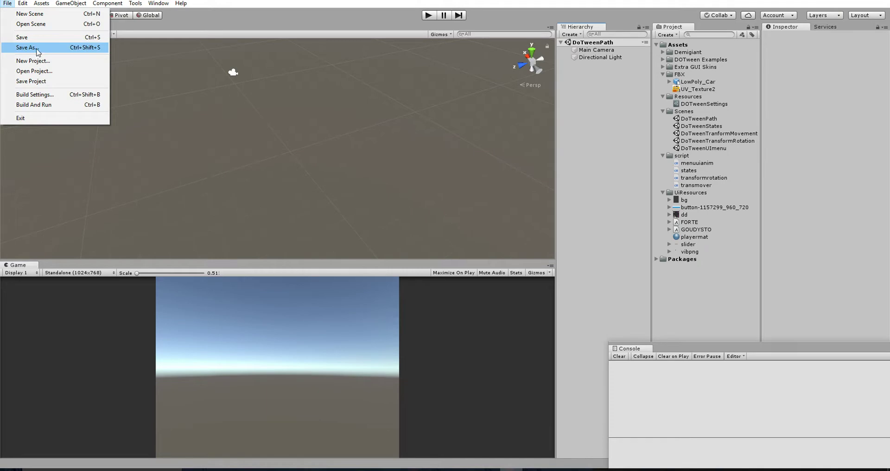
pyautogui.click(26, 38)
pyautogui.click(8, 3)
pyautogui.click(10, 17)
# - Save the new scene as DoTweenPath in the Scenes folder, replacing the existing scene file
pyautogui.click(8, 3)
pyautogui.click(33, 37)
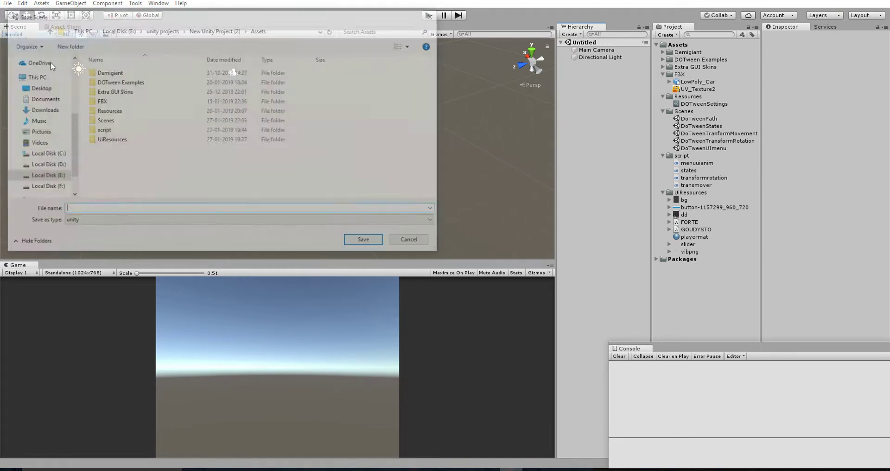
pyautogui.doubleClick(116, 121)
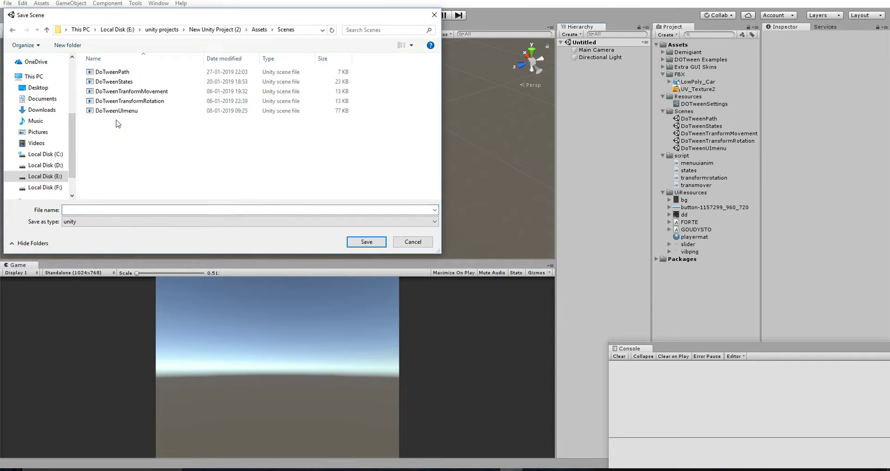
pyautogui.click(125, 73)
pyautogui.click(366, 241)
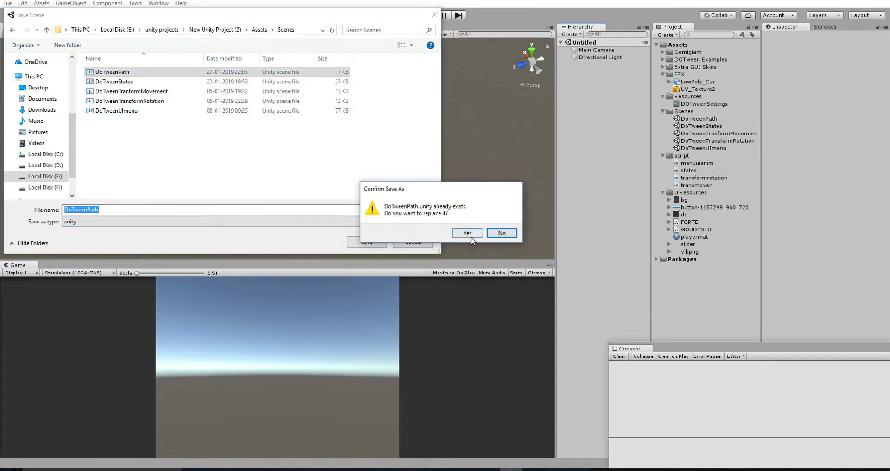
pyautogui.click(474, 235)
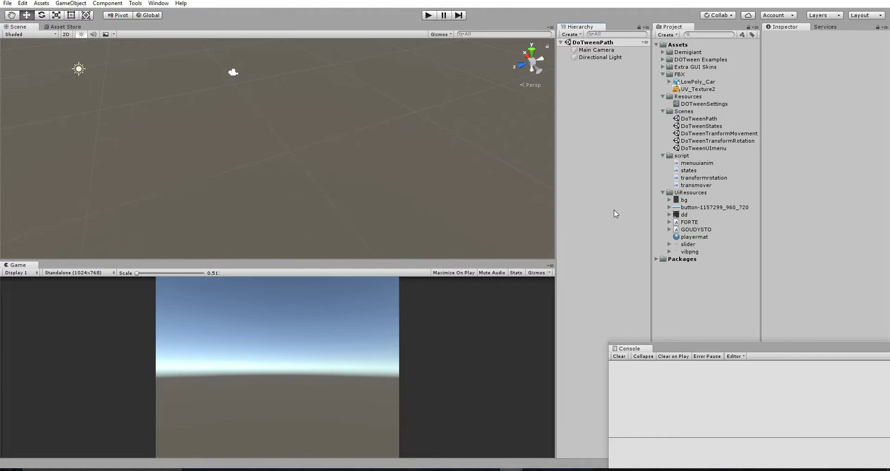
# - Add a 3D cube to the scene
pyautogui.scroll(-2, 471, 101)
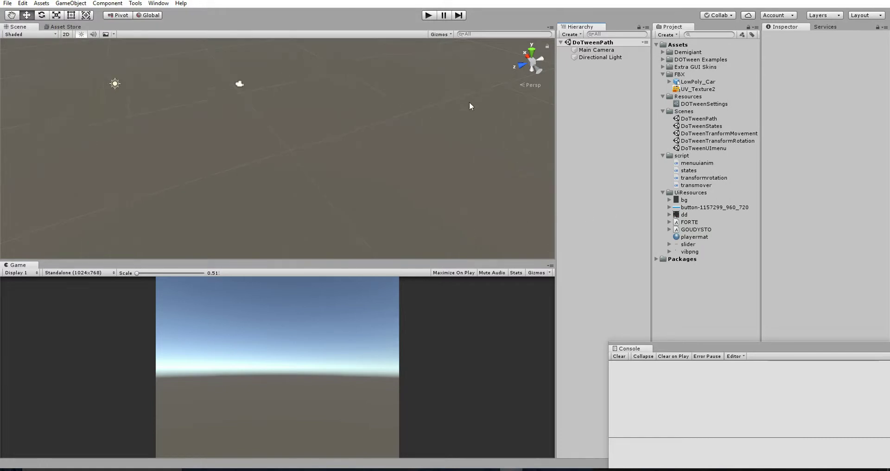
pyautogui.click(71, 3)
pyautogui.moveTo(128, 37)
pyautogui.click(227, 34)
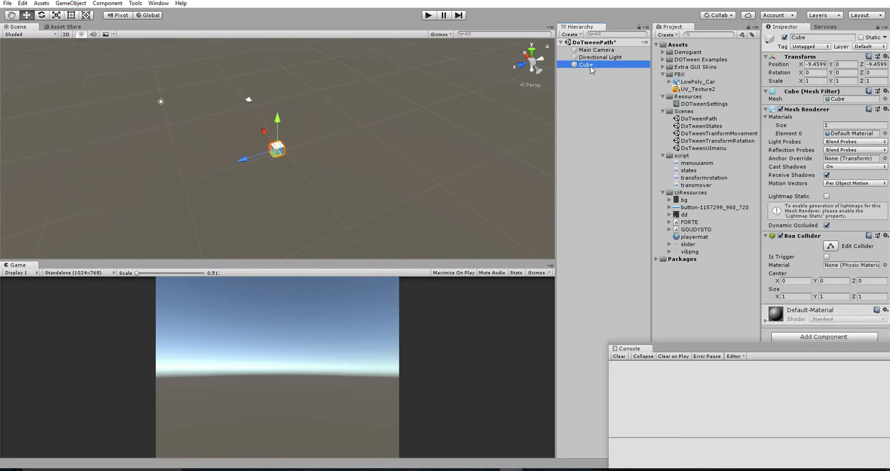
pyautogui.scroll(-2, 326, 135)
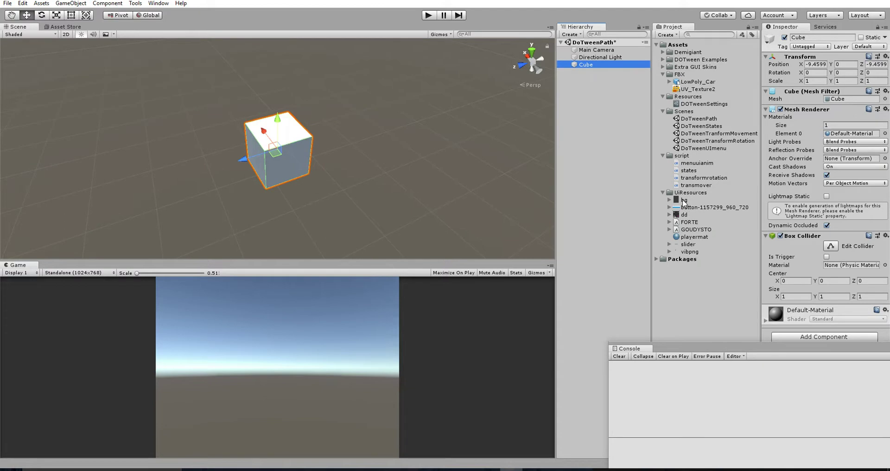
# - Create a material named playermats in the FBX folder
pyautogui.click(663, 193)
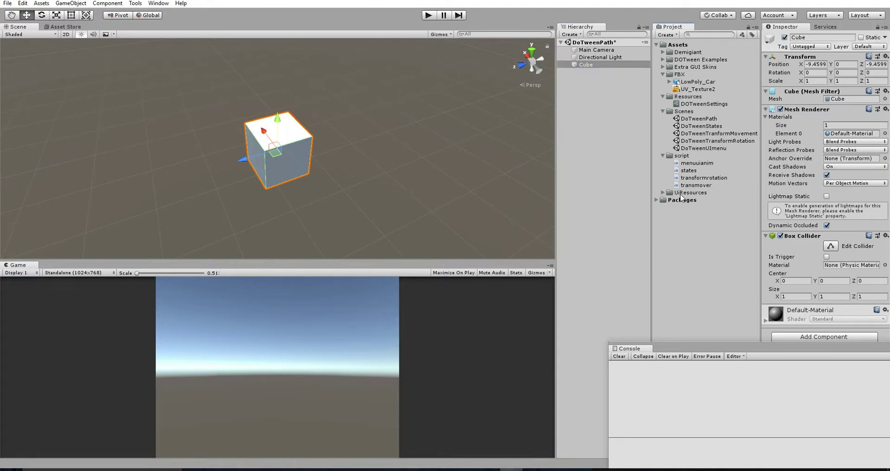
pyautogui.rightClick(702, 241)
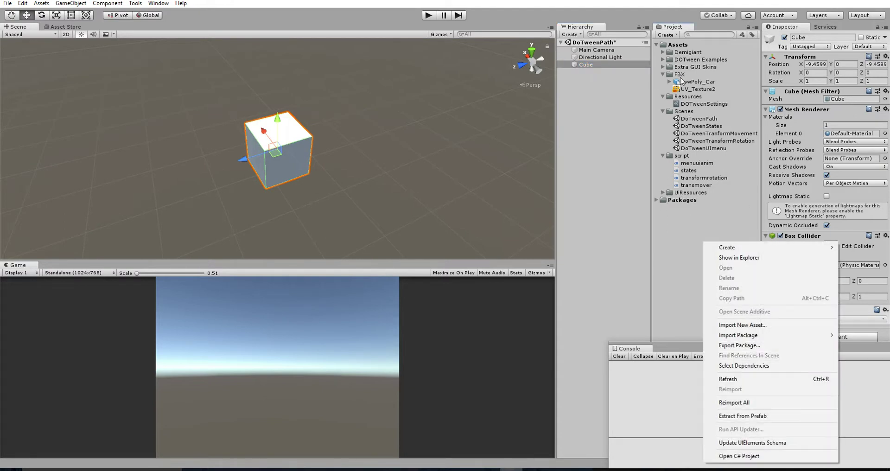
pyautogui.click(670, 79)
pyautogui.click(681, 75)
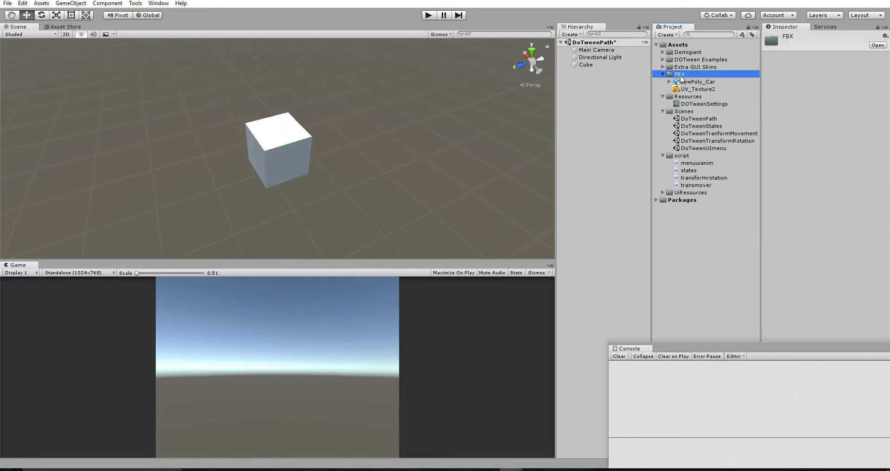
pyautogui.rightClick(681, 79)
pyautogui.moveTo(695, 83)
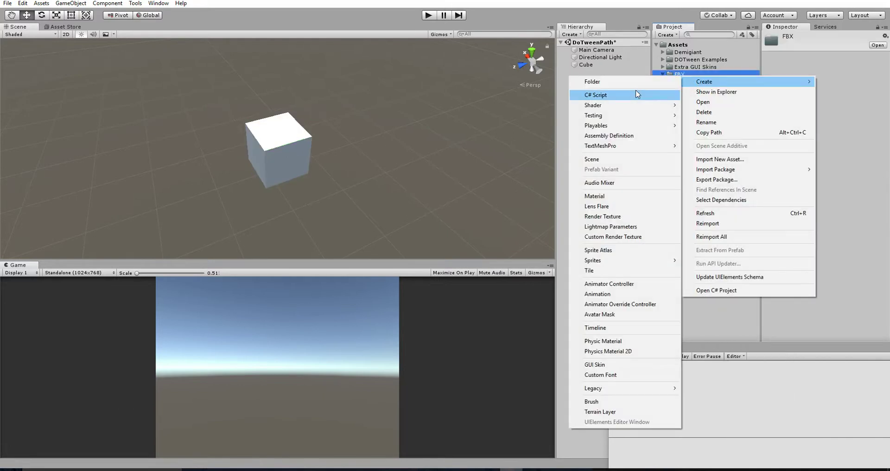
pyautogui.click(615, 198)
pyautogui.write('player')
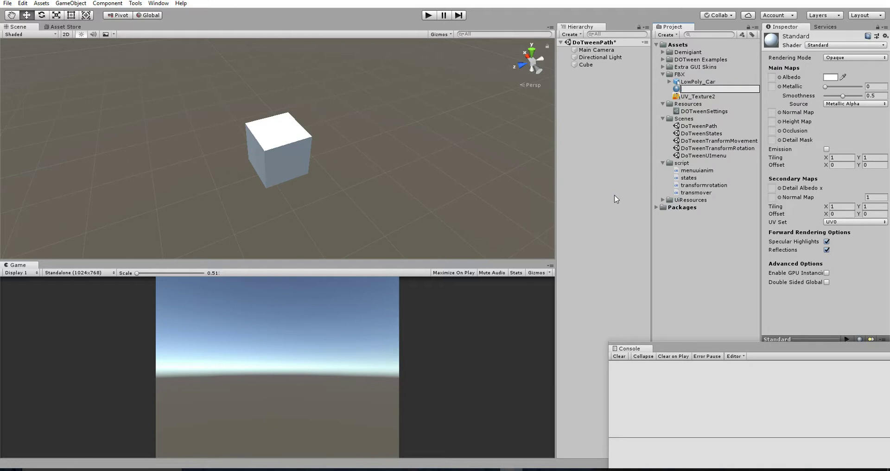
pyautogui.write('mats')
pyautogui.press('Return')
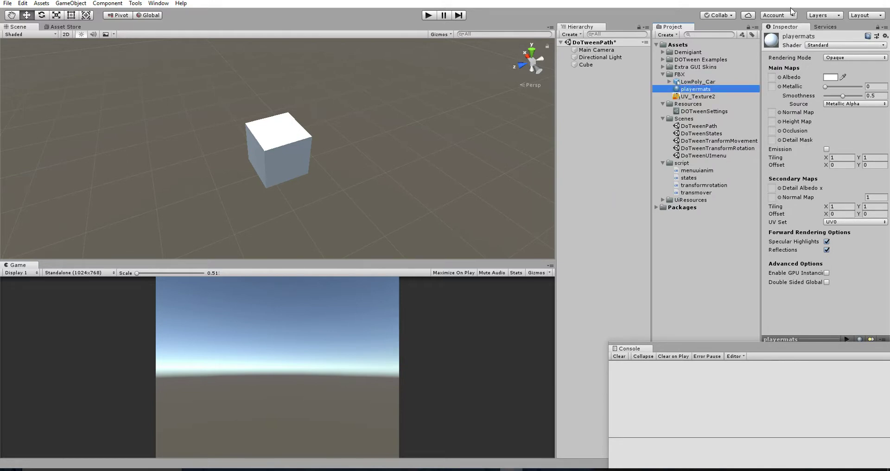
# - Set the playermats albedo colour to the muted red C14848
pyautogui.click(829, 78)
pyautogui.click(64, 62)
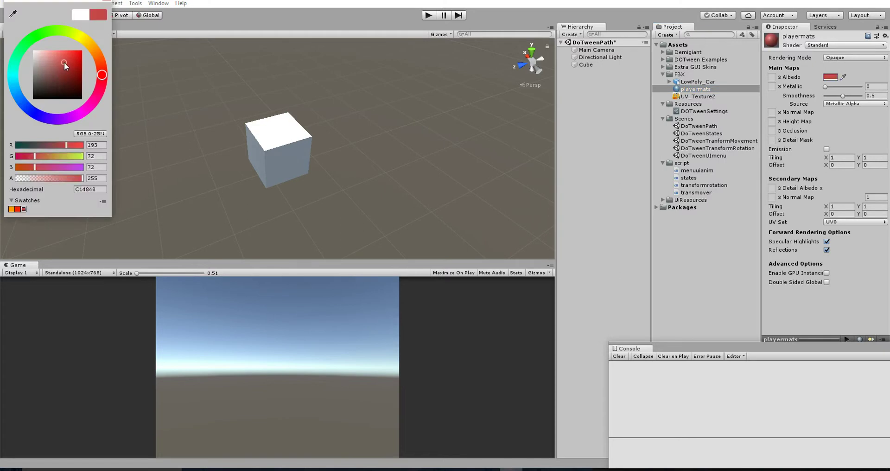
pyautogui.press('Return')
# - Assign the playermats material to the cube's mesh renderer
pyautogui.click(587, 64)
pyautogui.moveTo(695, 89); pyautogui.dragTo(849, 134)
pyautogui.scroll(-5, 407, 122)
pyautogui.scroll(-3, 397, 146)
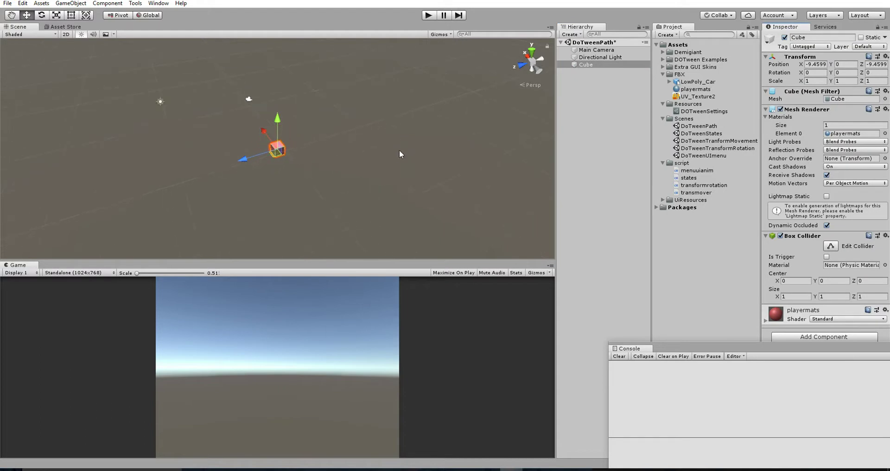
# - Reset the red cube's transform to the origin and frame it in the scene view
pyautogui.click(886, 56)
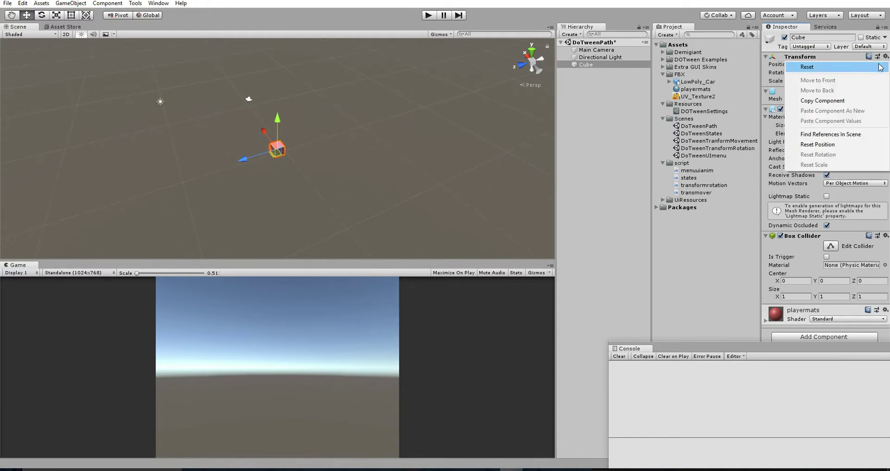
pyautogui.click(862, 66)
pyautogui.doubleClick(585, 65)
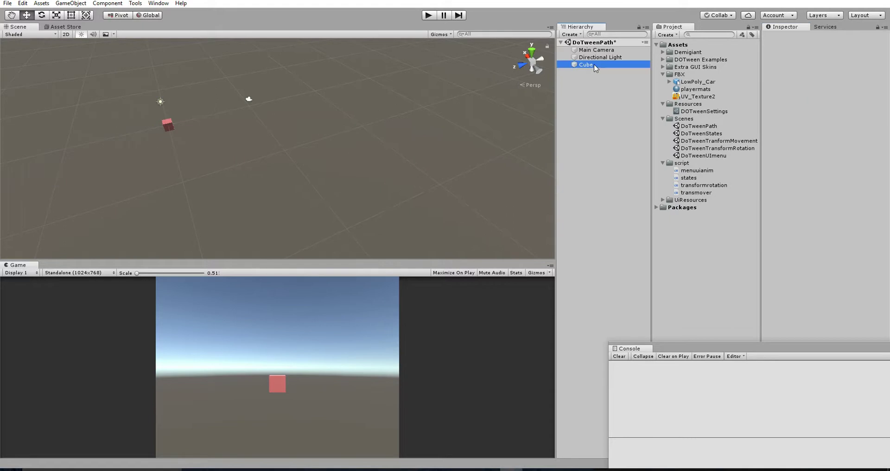
pyautogui.click(578, 114)
pyautogui.scroll(-5, 302, 134)
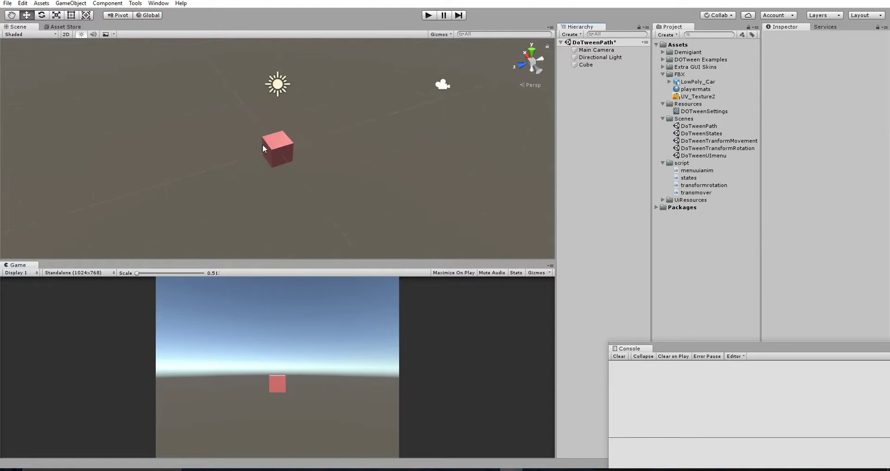
pyautogui.click(274, 143)
pyautogui.click(599, 104)
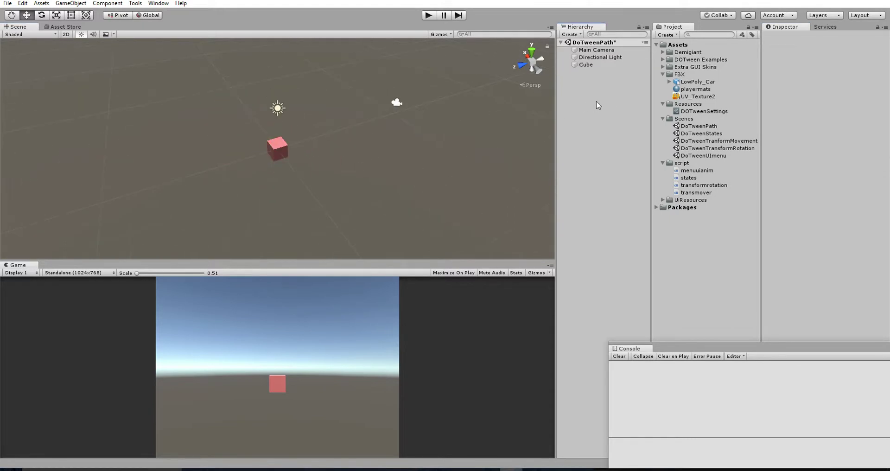
# - Add a second cube at the red cube's location and shift it slightly along Z to about -0.005
pyautogui.rightClick(584, 103)
pyautogui.moveTo(626, 180)
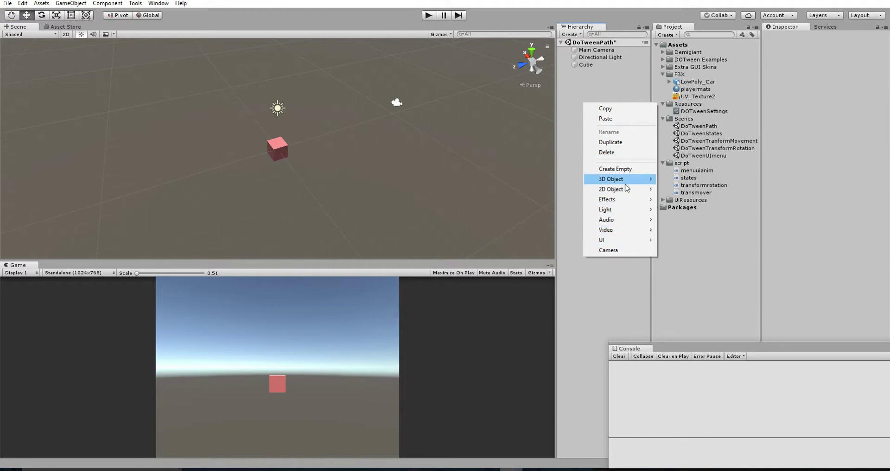
pyautogui.click(677, 181)
pyautogui.scroll(6, 286, 163)
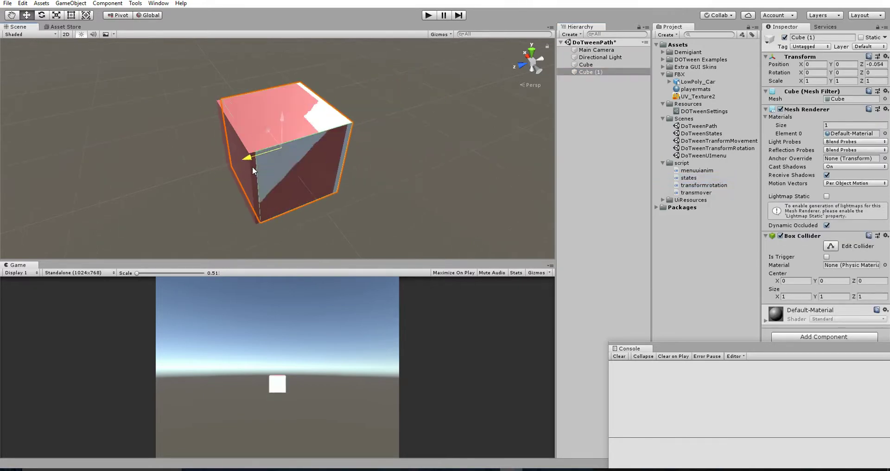
pyautogui.scroll(-5, 224, 148)
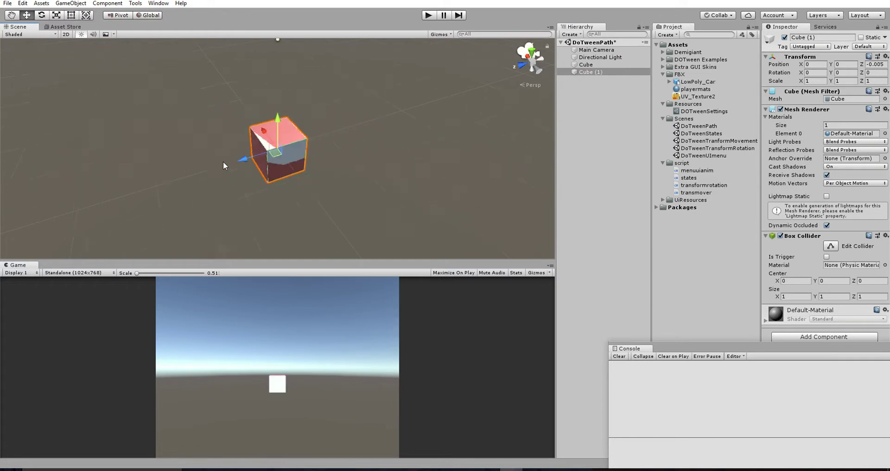
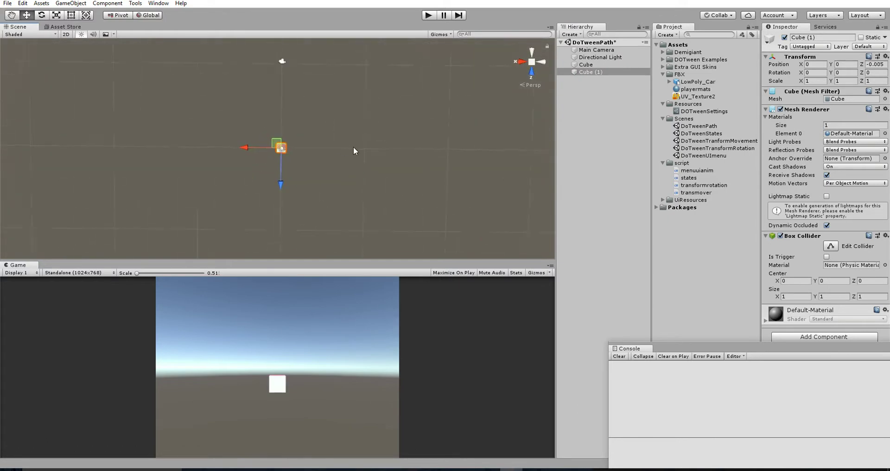
# - Make three white cube copies forming a square with it, at about X 0, Z -9.66; X -9.92, Z -9.66; and X -9.92, Z -0.44
pyautogui.hotkey('ctrl', 'd')
pyautogui.moveTo(280, 187); pyautogui.dragTo(294, 107)
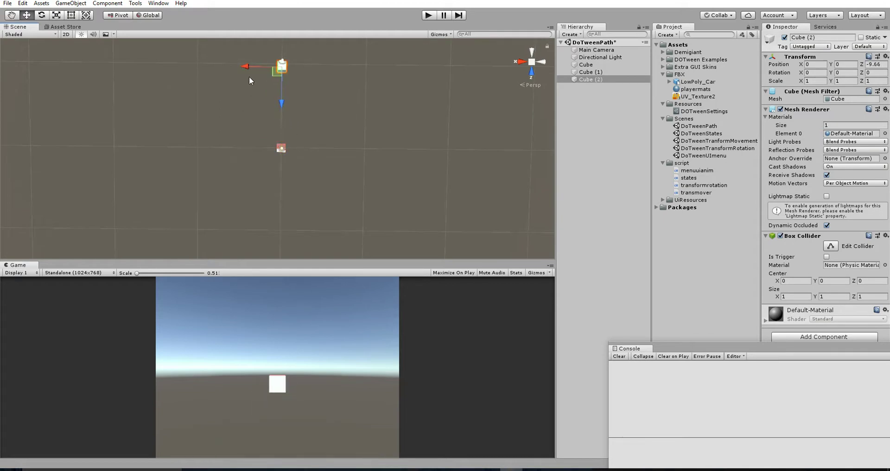
pyautogui.hotkey('ctrl', 'd')
pyautogui.moveTo(246, 67); pyautogui.dragTo(329, 67)
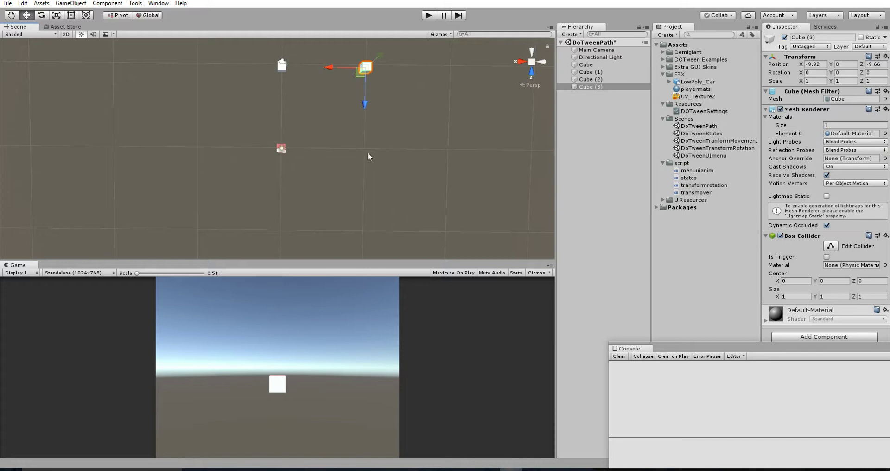
pyautogui.hotkey('ctrl', 'd')
pyautogui.moveTo(364, 106); pyautogui.dragTo(374, 185)
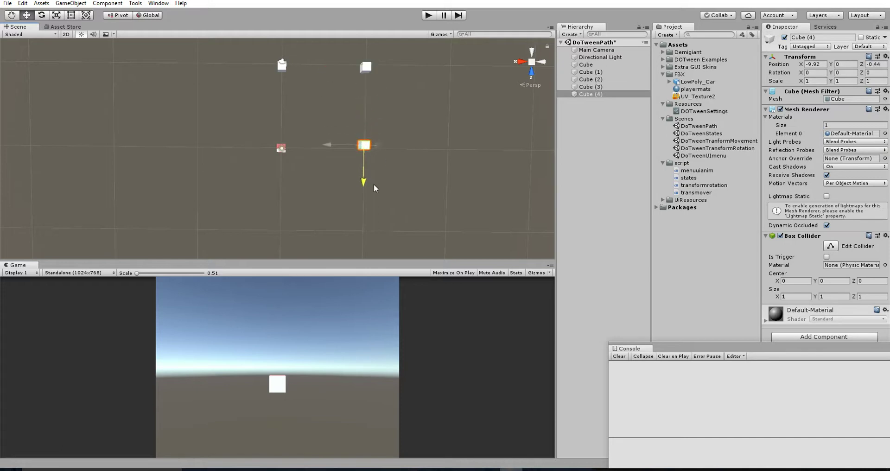
# - Check the overlapping cubes at the origin by briefly deactivating and reactivating the red cube
pyautogui.scroll(3, 290, 157)
pyautogui.click(285, 152)
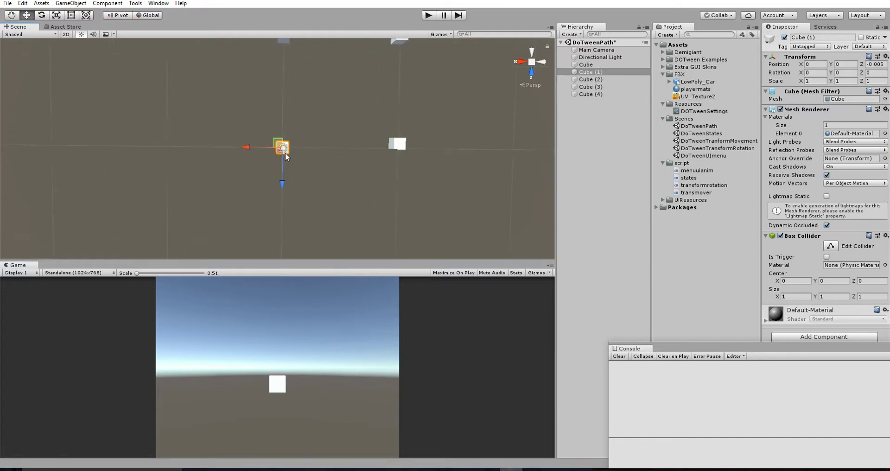
pyautogui.scroll(-2, 284, 153)
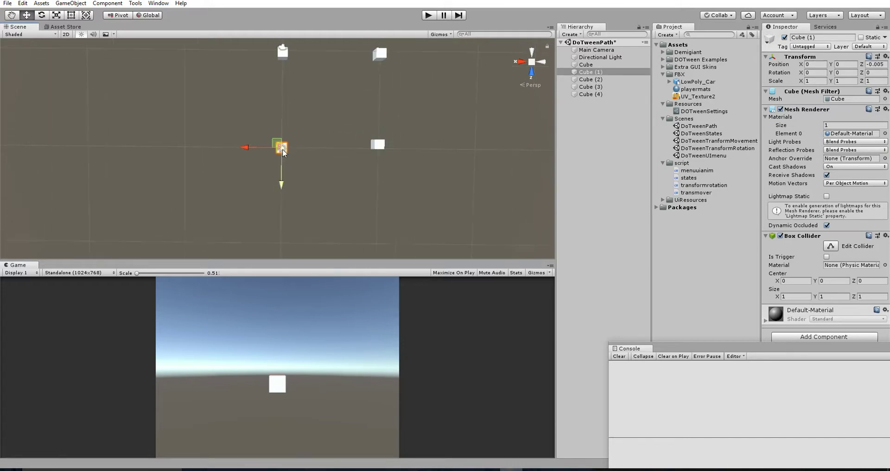
pyautogui.click(604, 65)
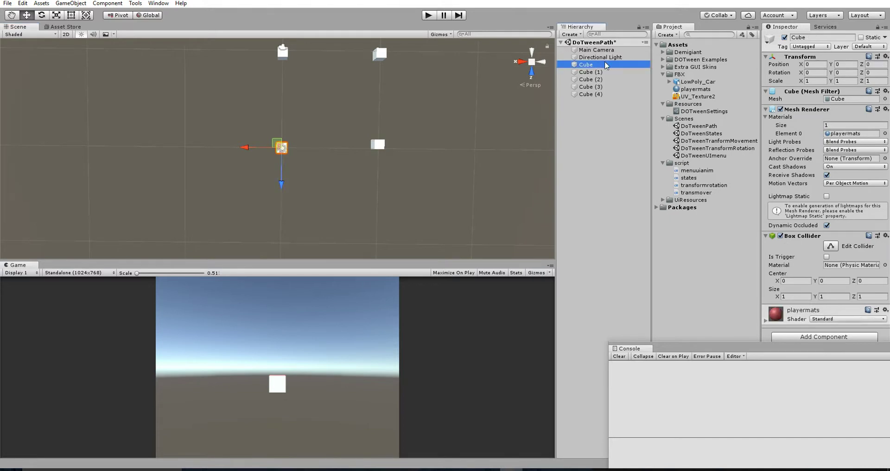
pyautogui.click(783, 38)
pyautogui.click(783, 38)
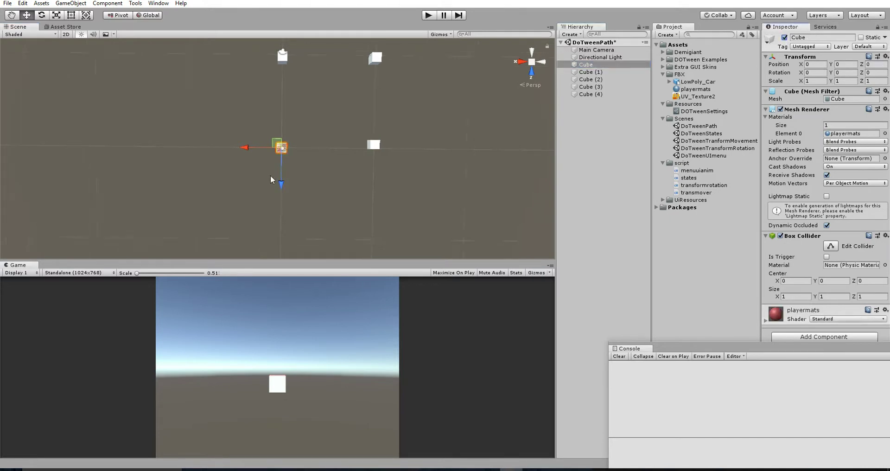
# - Rename the red cube as player
pyautogui.click(820, 37)
pyautogui.write('player')
pyautogui.press('Return')
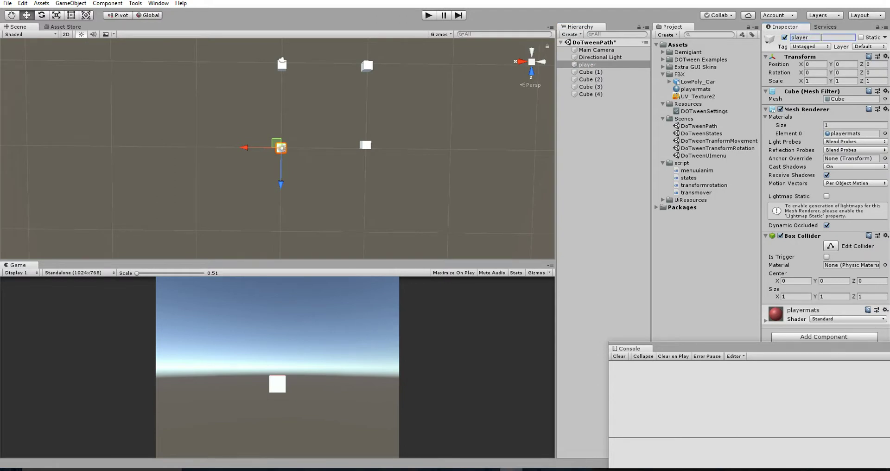
pyautogui.click(587, 65)
# - Reposition Cube (1) so it sits just beside the player cube's centre, at about X 0.08 and Z 0.07
pyautogui.click(589, 72)
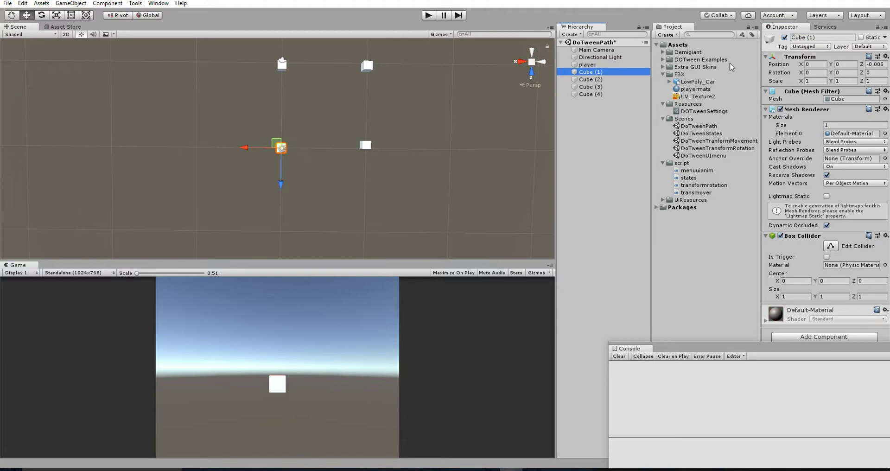
pyautogui.click(833, 38)
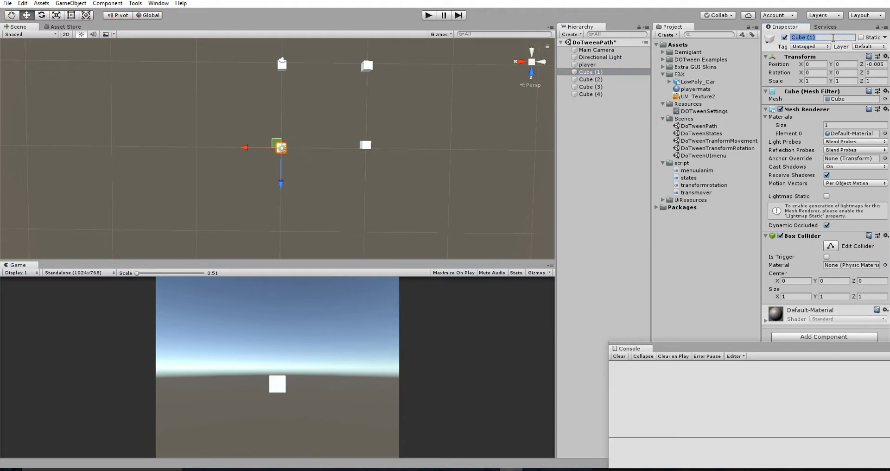
pyautogui.doubleClick(616, 73)
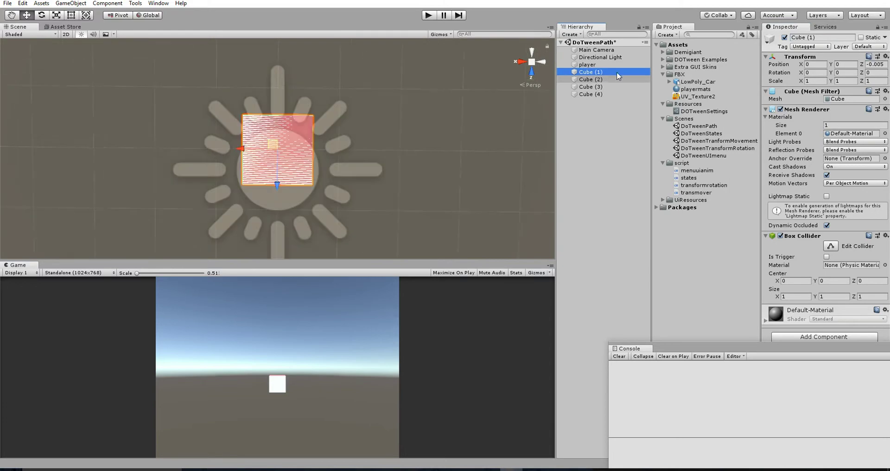
pyautogui.scroll(-6, 393, 114)
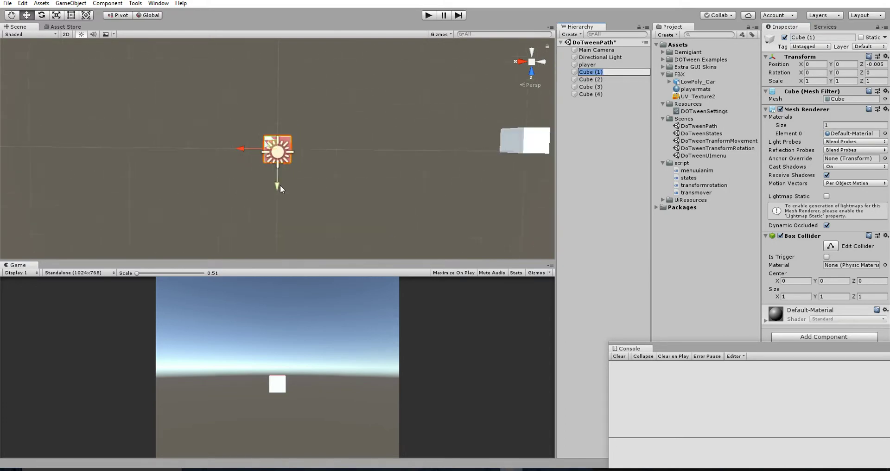
pyautogui.scroll(-5, 279, 185)
pyautogui.moveTo(278, 188); pyautogui.dragTo(284, 112)
pyautogui.moveTo(240, 76); pyautogui.dragTo(319, 82)
pyautogui.moveTo(355, 113); pyautogui.dragTo(359, 181)
pyautogui.moveTo(317, 145); pyautogui.dragTo(245, 147)
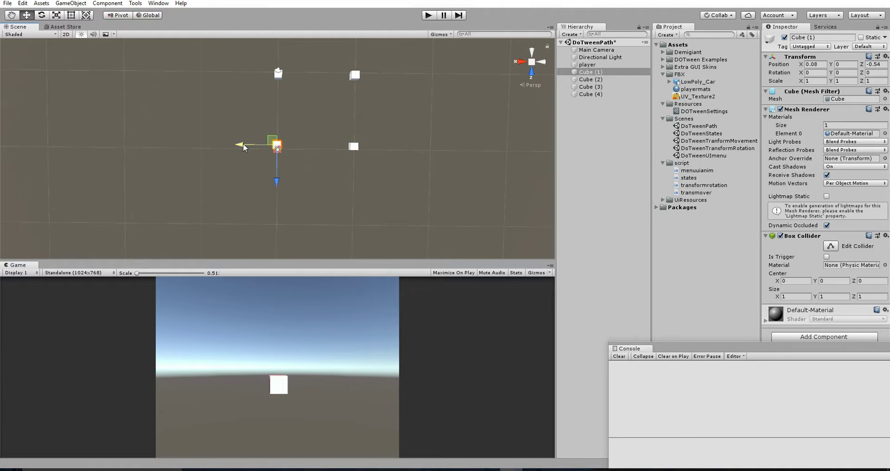
pyautogui.moveTo(276, 190); pyautogui.dragTo(275, 194)
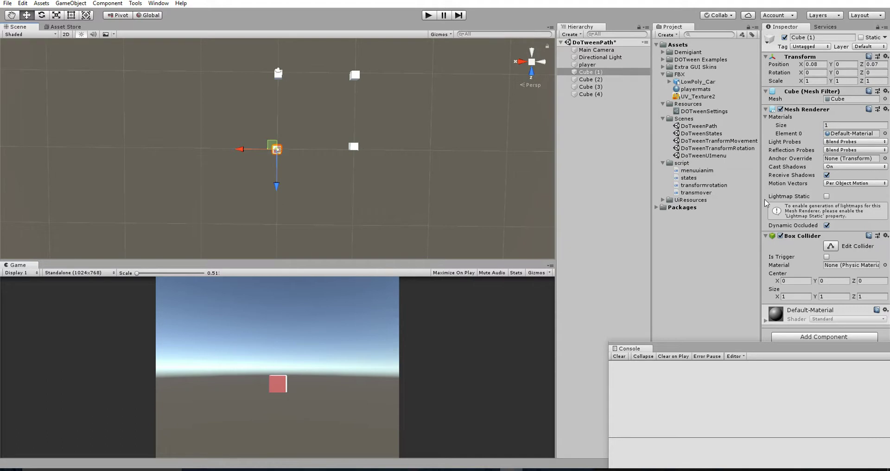
# - Create a C# script named dotweenpathsys in the script folder
pyautogui.rightClick(687, 164)
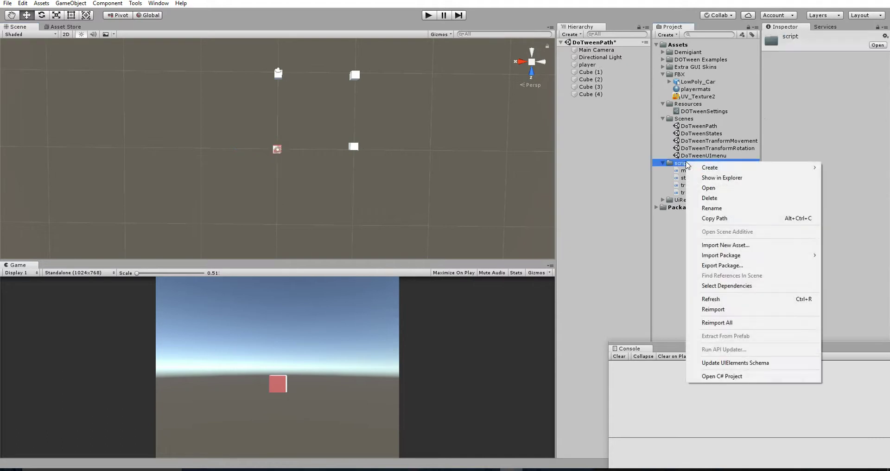
pyautogui.moveTo(700, 167)
pyautogui.click(642, 154)
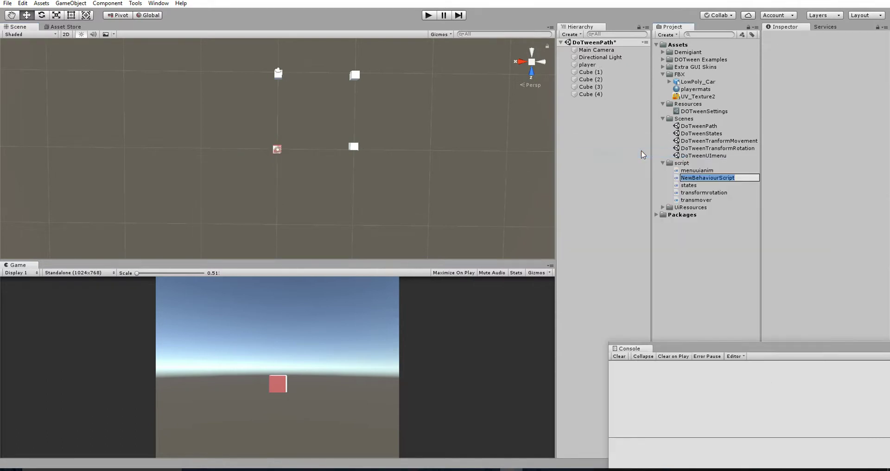
pyautogui.write('dotweenpathsys')
pyautogui.press('Return')
# - Reload the externally modified project in Visual Studio and open the dotweenpathsys script from Unity
pyautogui.hotkey('alt', 'Tab')
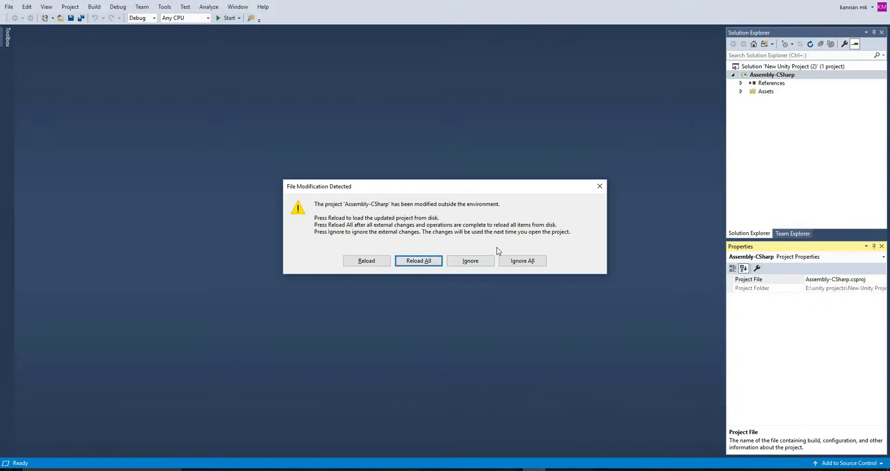
pyautogui.click(425, 264)
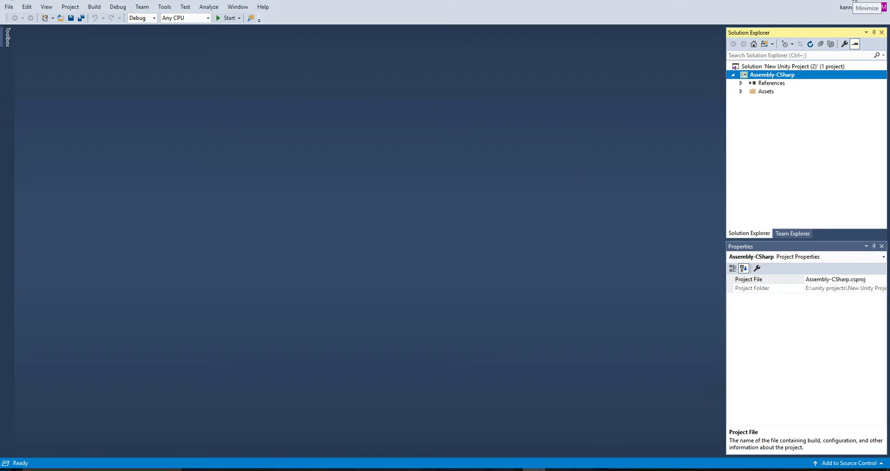
pyautogui.hotkey('alt', 'Tab')
pyautogui.doubleClick(675, 172)
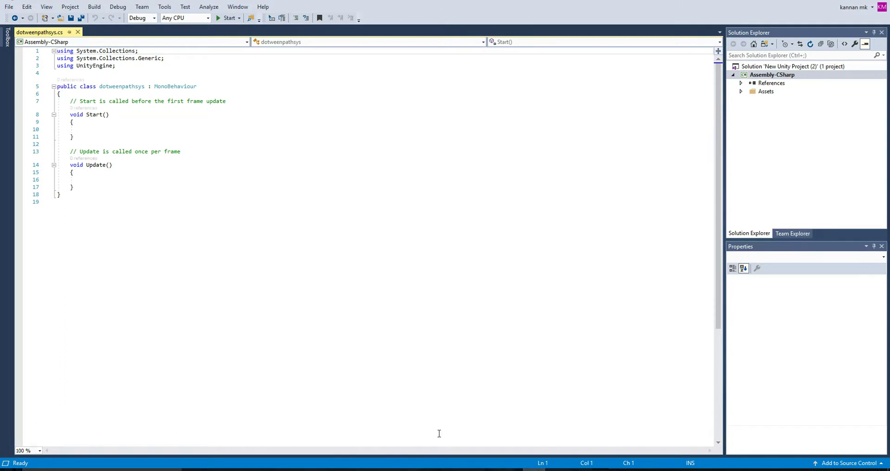
# - Switch back to Unity and attach the dotweenpathsys script to the Main Camera
pyautogui.hotkey('alt', 'Tab')
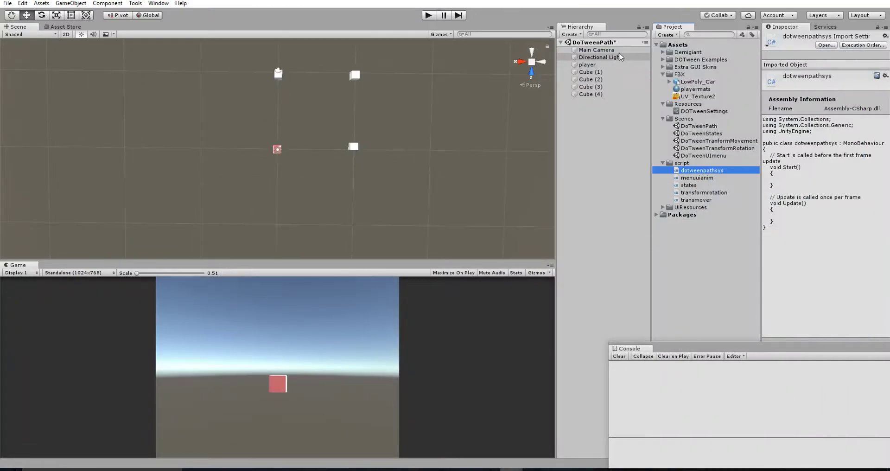
pyautogui.click(596, 50)
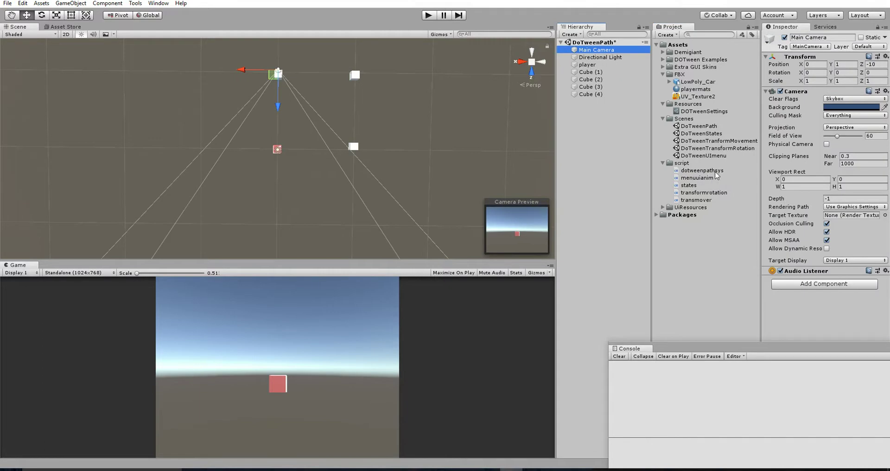
pyautogui.moveTo(717, 174); pyautogui.dragTo(818, 299)
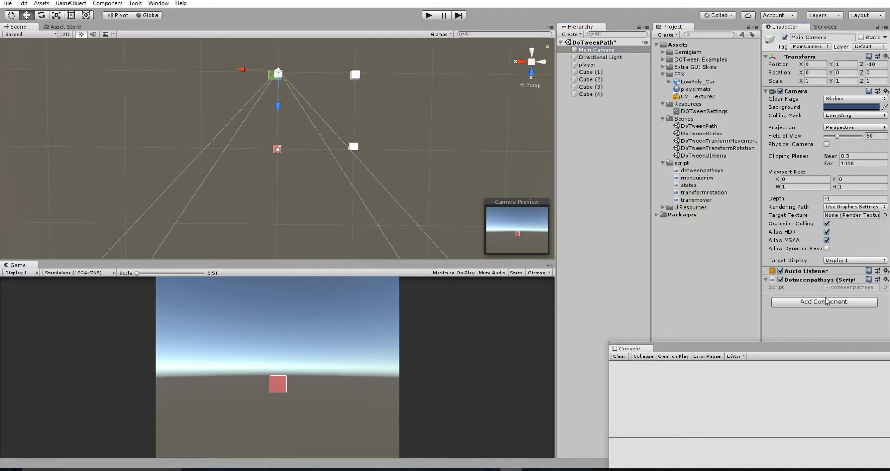
# - In the dotweenpathsys script in Visual Studio, add "using DG.Tweening;" below the UnityEngine import and save
pyautogui.click(534, 470)
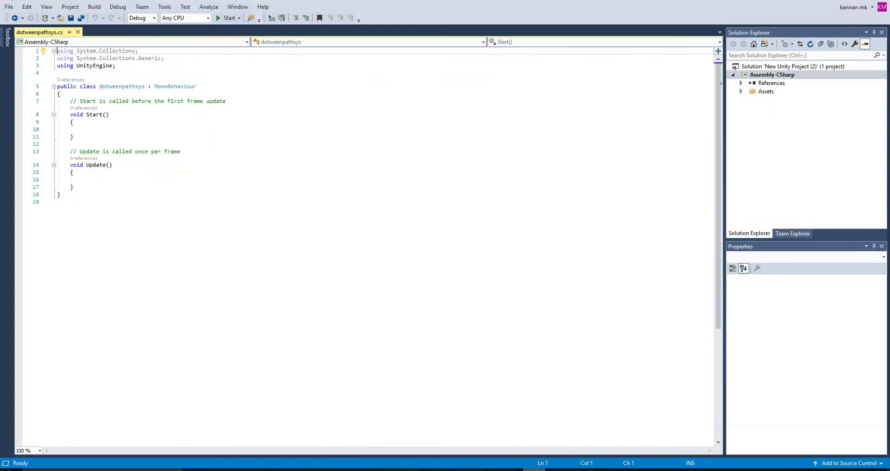
pyautogui.click(122, 93)
pyautogui.click(135, 66)
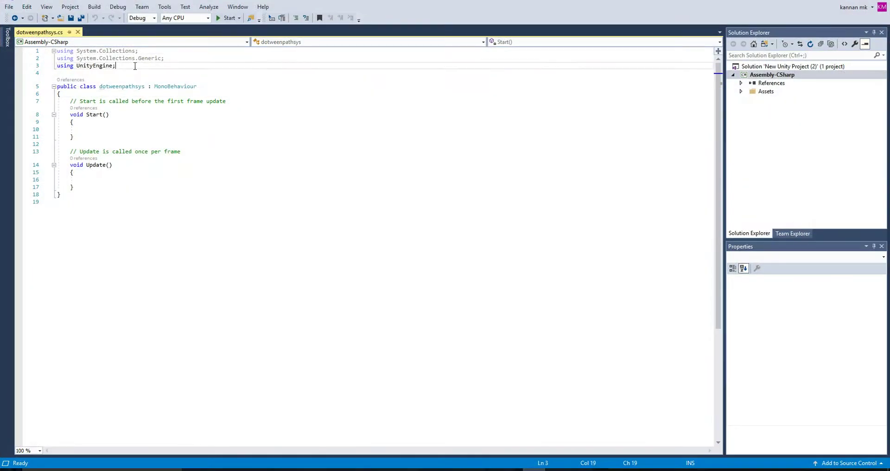
pyautogui.press('Return')
pyautogui.write('using do')
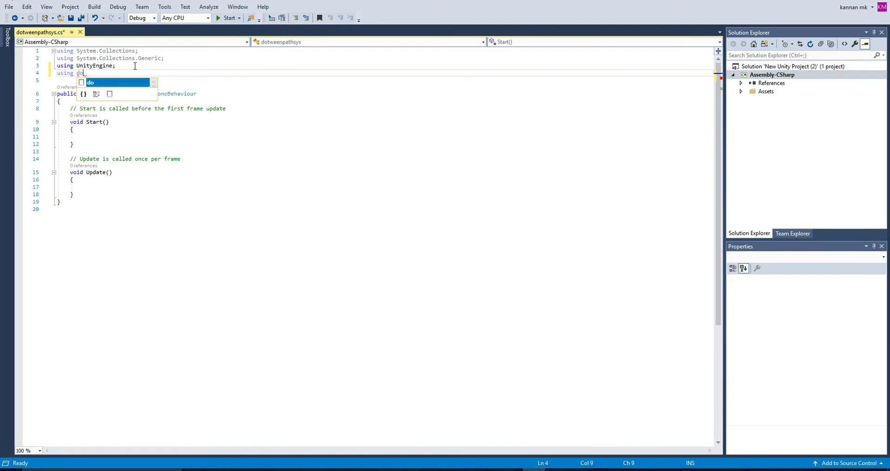
pyautogui.press('BackSpace')
pyautogui.press('BackSpace')
pyautogui.write('gdc')
pyautogui.press('BackSpace')
pyautogui.press('BackSpace')
pyautogui.press('BackSpace')
pyautogui.write('dg.Tw')
pyautogui.press('Tab')
pyautogui.write(';')
pyautogui.hotkey('ctrl', 's')
# - Declare "public Transform player;" at the start of the dotweenpathsys class and save the script
pyautogui.click(118, 101)
pyautogui.press('Return')
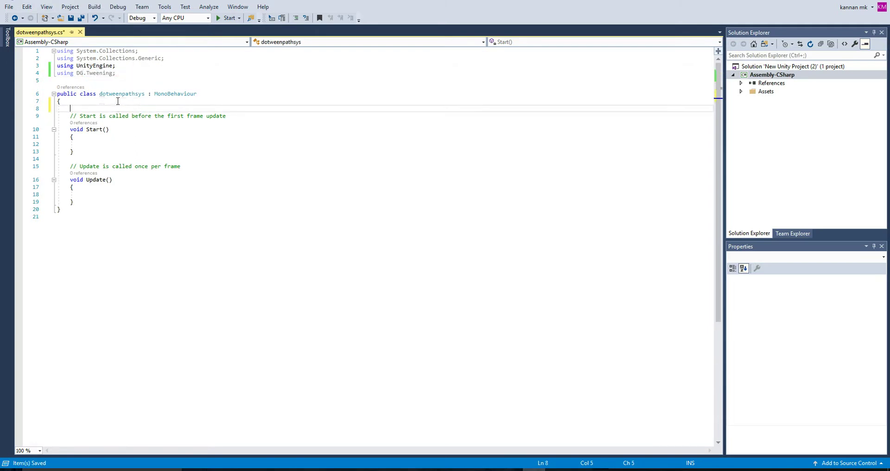
pyautogui.write('public game')
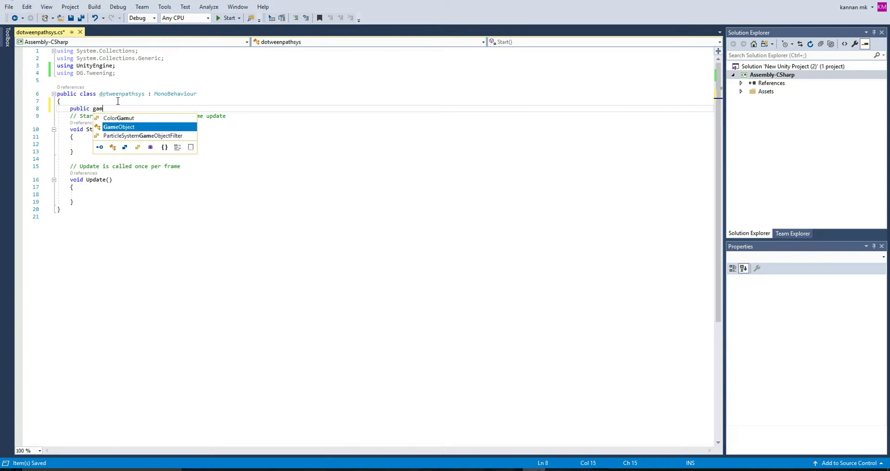
pyautogui.press('BackSpace')
pyautogui.press('BackSpace')
pyautogui.press('BackSpace')
pyautogui.press('BackSpace')
pyautogui.write('tra')
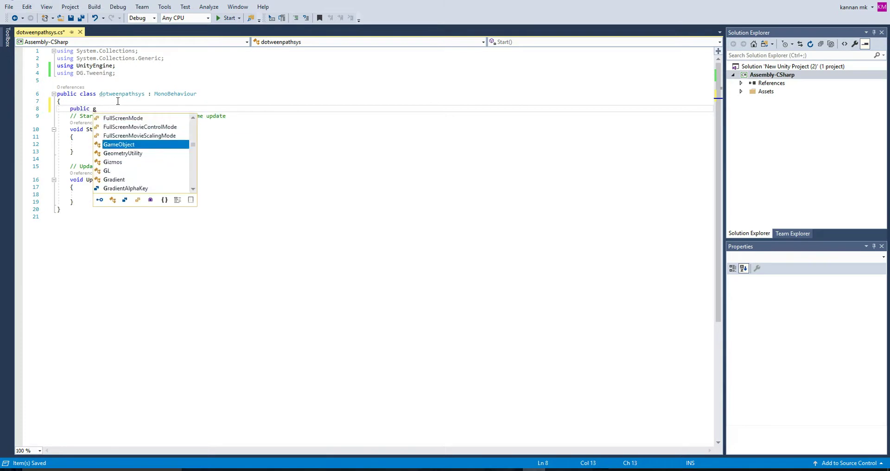
pyautogui.press('Up')
pyautogui.press('Tab')
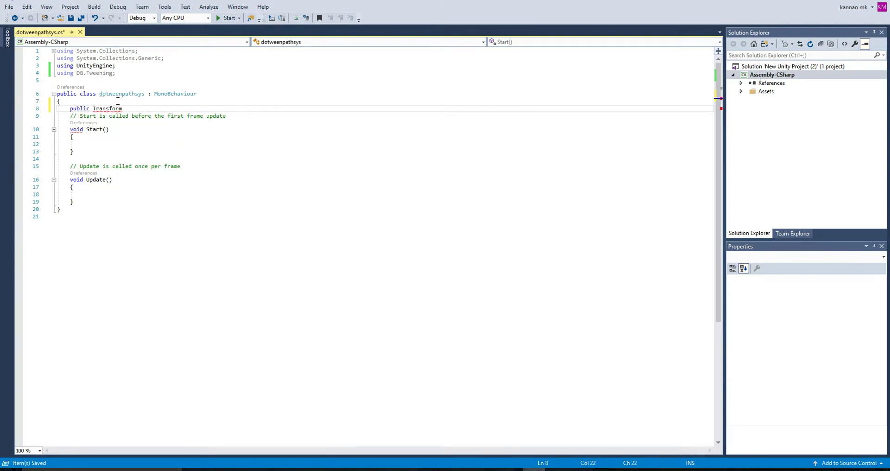
pyautogui.write('p')
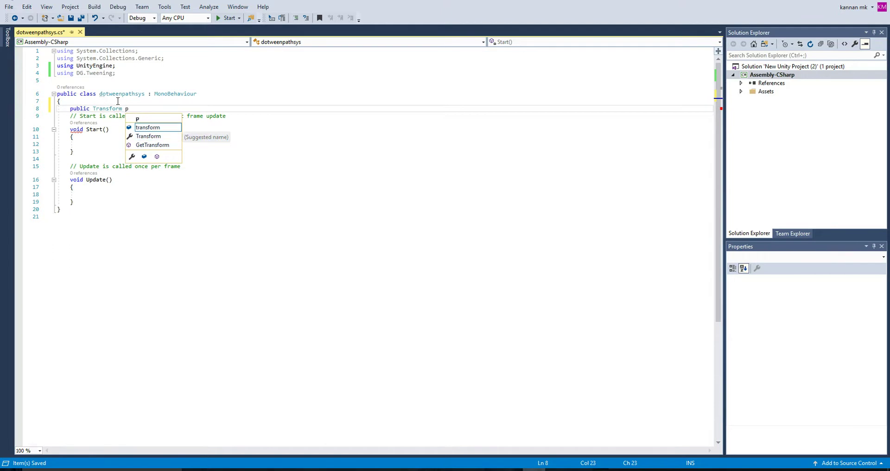
pyautogui.write('layer;')
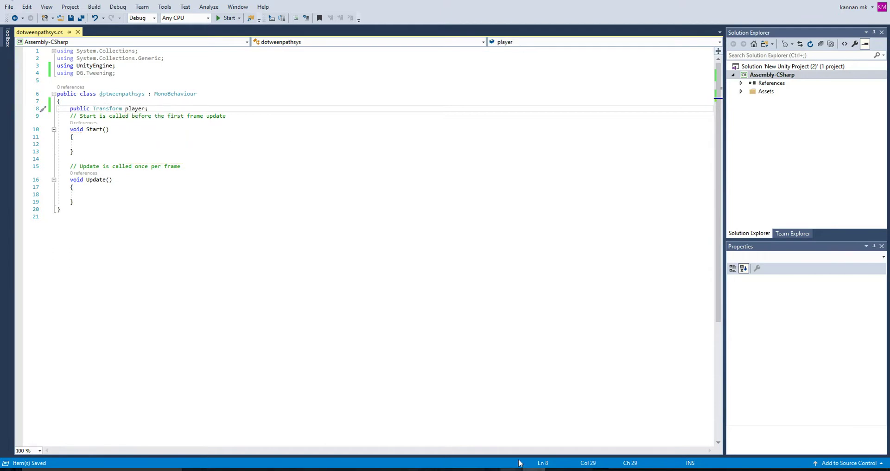
# - Switch to Unity and assign the player object to the camera script's Player reference
pyautogui.hotkey('alt', 'Tab')
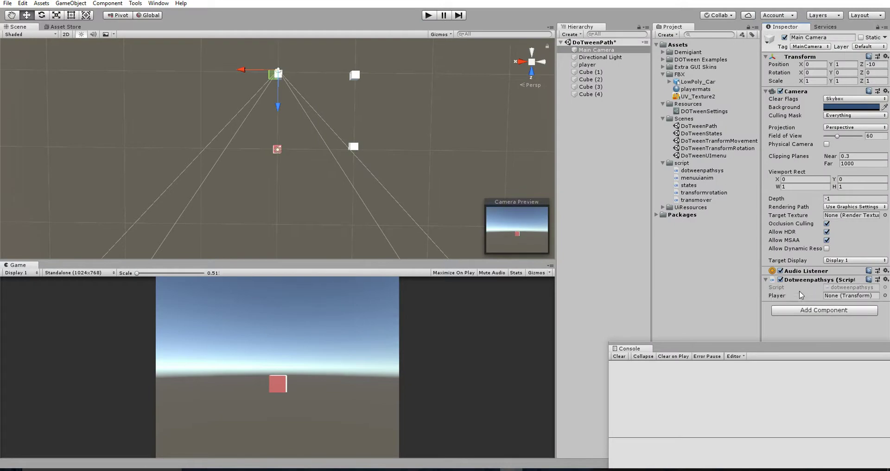
pyautogui.moveTo(587, 64); pyautogui.dragTo(834, 296)
# - Move the Main Camera over the middle of the cube square, at about X -4.98, Z -5.05, and set its X rotation to 90
pyautogui.scroll(-3, 345, 193)
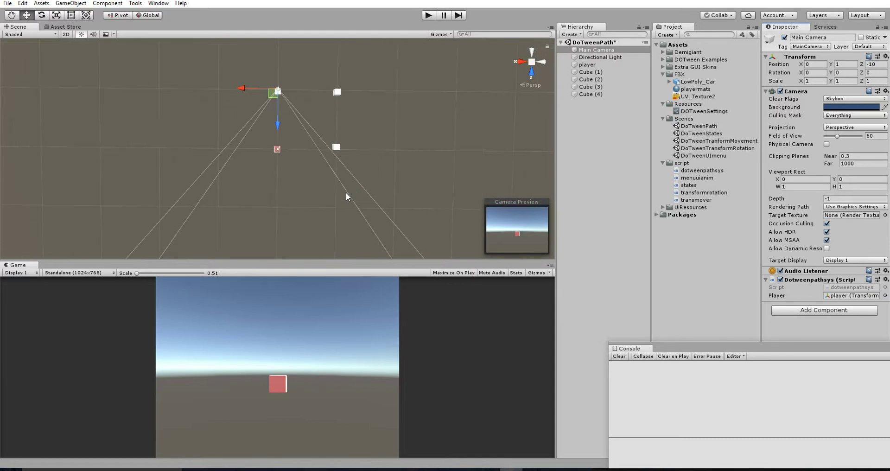
pyautogui.keyDown('alt'); pyautogui.moveTo(408, 133); pyautogui.dragTo(341, 175); pyautogui.keyUp('alt')
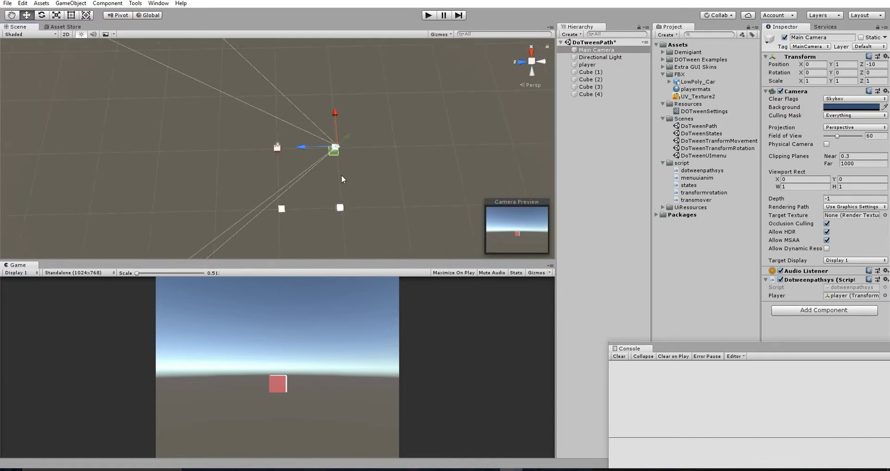
pyautogui.keyDown('alt'); pyautogui.moveTo(368, 151); pyautogui.dragTo(168, 139); pyautogui.keyUp('alt')
pyautogui.click(46, 16)
pyautogui.click(812, 73)
pyautogui.write('90')
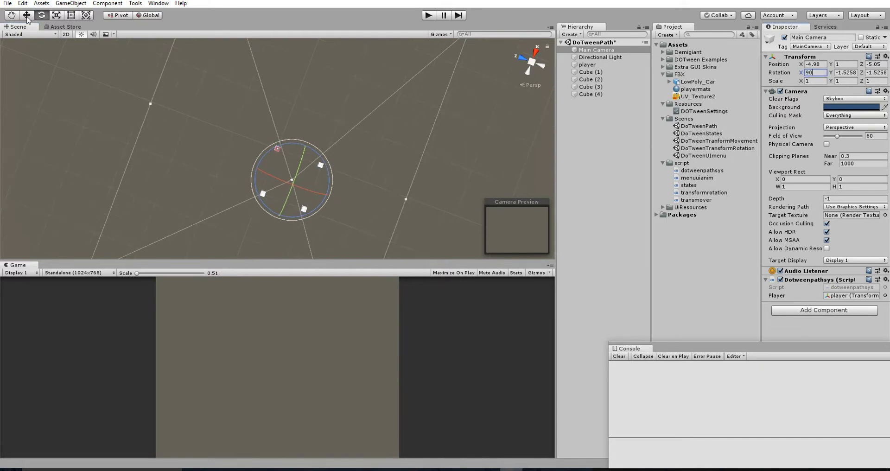
# - Raise the Main Camera to about Y 12.36 and reduce its field of view to 55
pyautogui.click(27, 14)
pyautogui.keyDown('alt'); pyautogui.moveTo(259, 153); pyautogui.dragTo(234, 78); pyautogui.keyUp('alt')
pyautogui.moveTo(246, 135); pyautogui.dragTo(242, 106)
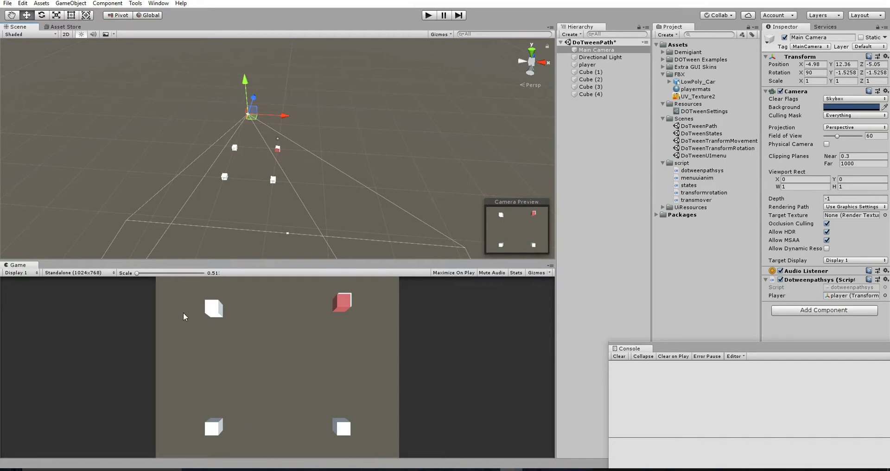
pyautogui.keyDown('alt'); pyautogui.moveTo(296, 194); pyautogui.dragTo(301, 183); pyautogui.keyUp('alt')
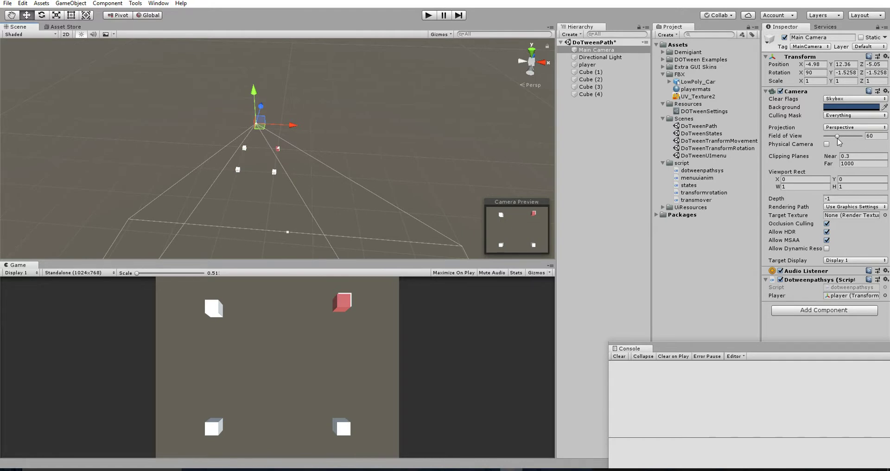
pyautogui.moveTo(837, 138); pyautogui.dragTo(836, 142)
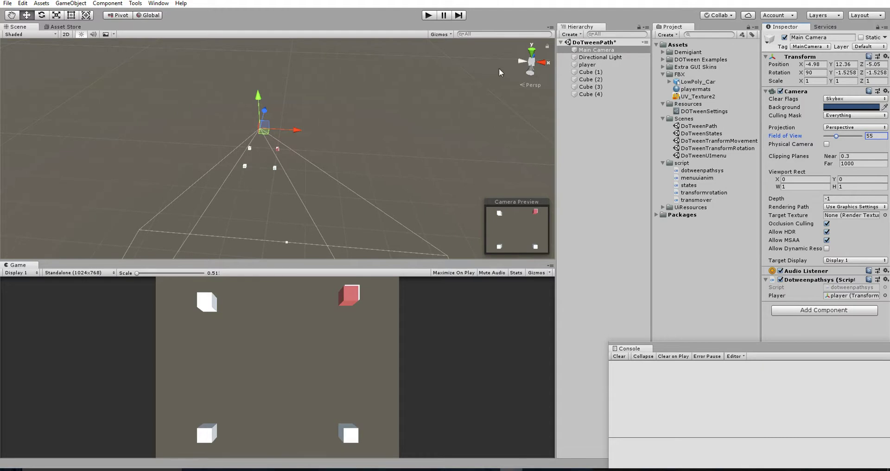
# - Review the positions of Cube (1) through Cube (4) and the player, and return to the dotweenpathsys script in Visual Studio
pyautogui.click(590, 72)
pyautogui.click(593, 80)
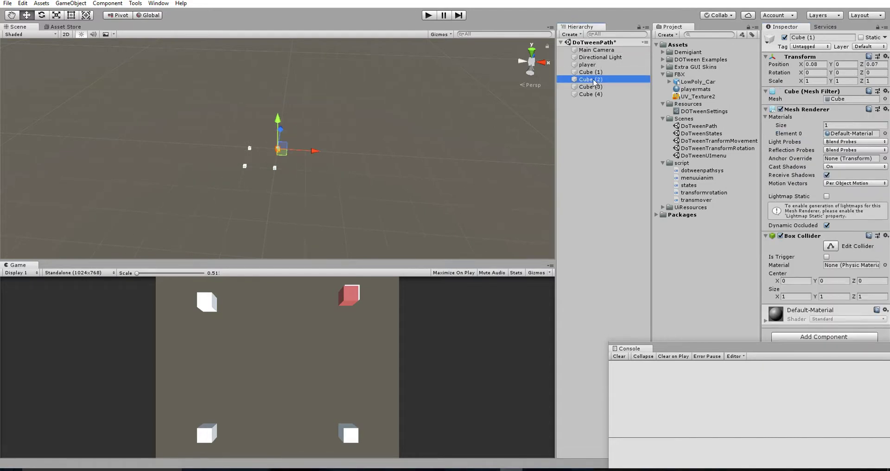
pyautogui.click(591, 86)
pyautogui.click(591, 94)
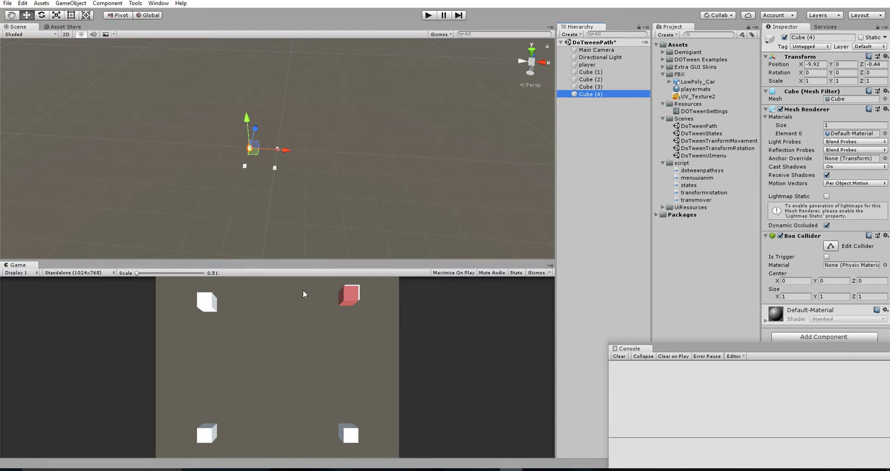
pyautogui.click(586, 64)
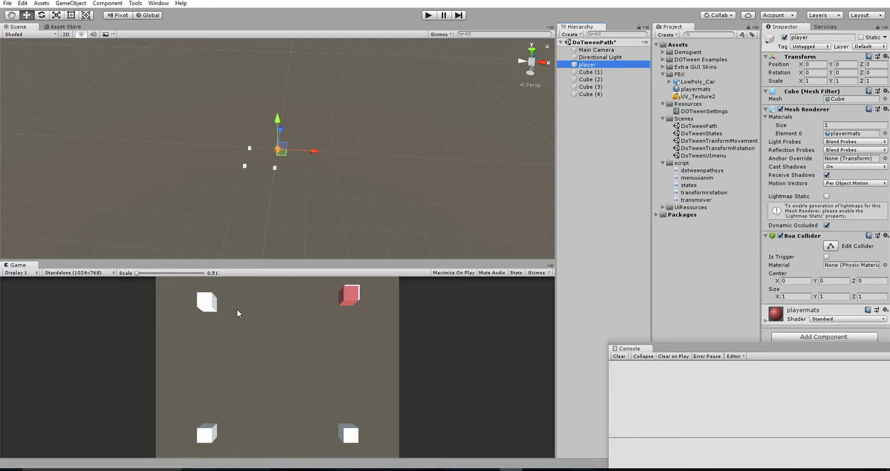
pyautogui.click(511, 468)
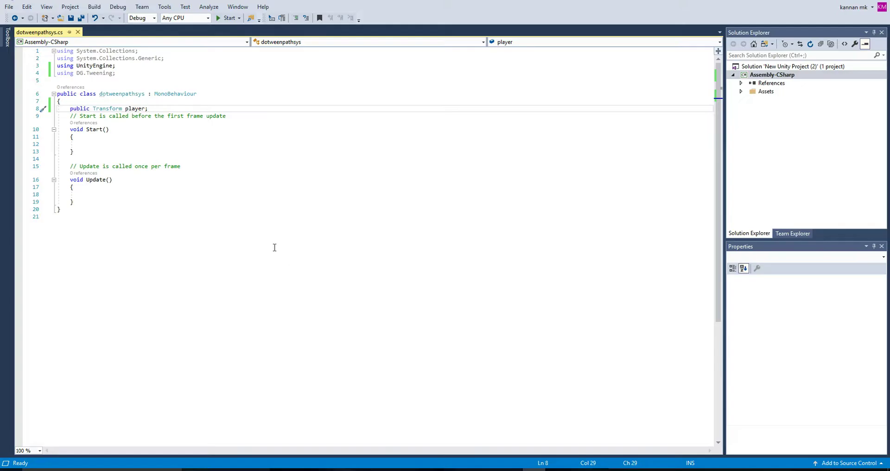
# - Begin a public field of type PathType on a new line below the player declaration
pyautogui.press('Return')
pyautogui.write('public ')
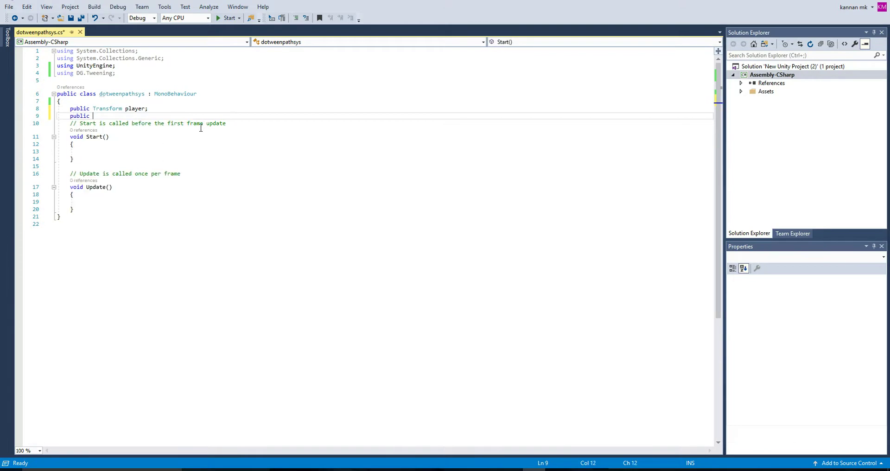
pyautogui.write('pah')
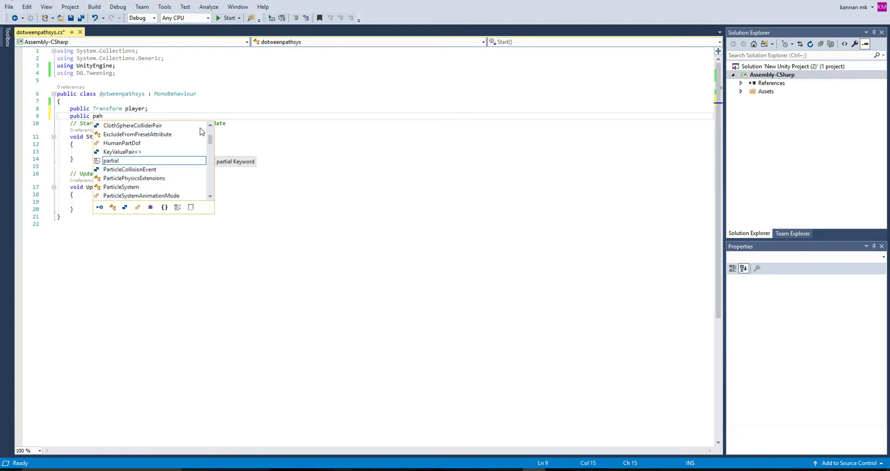
pyautogui.press('BackSpace')
pyautogui.write('t')
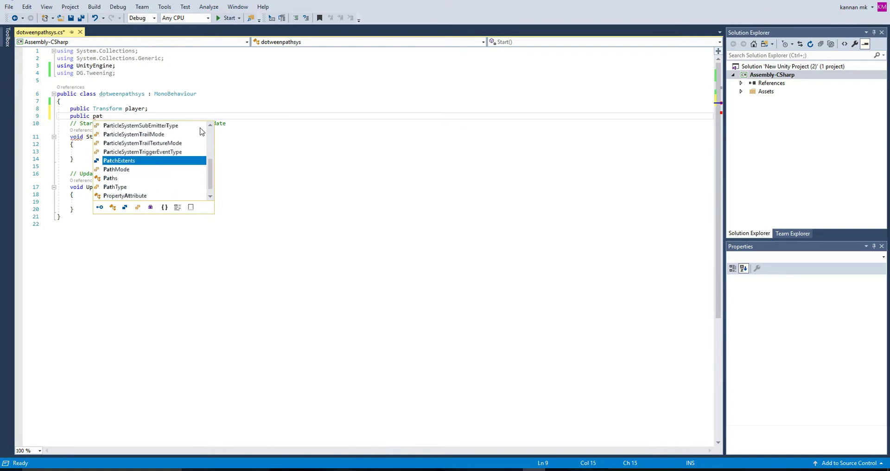
pyautogui.press('Down')
pyautogui.press('Down')
pyautogui.press('Down')
pyautogui.press('Tab')
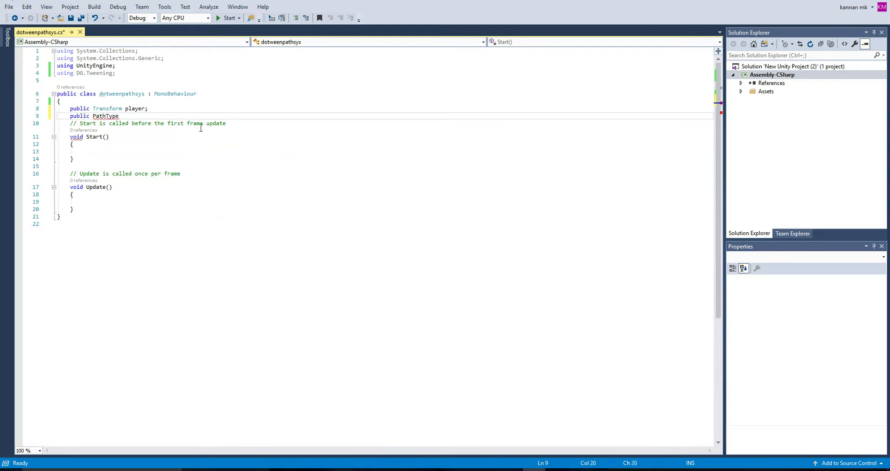
# - Name the PathType field pathsystem, initialize it to PathType.CatmullRom, and save the script
pyautogui.write('pa')
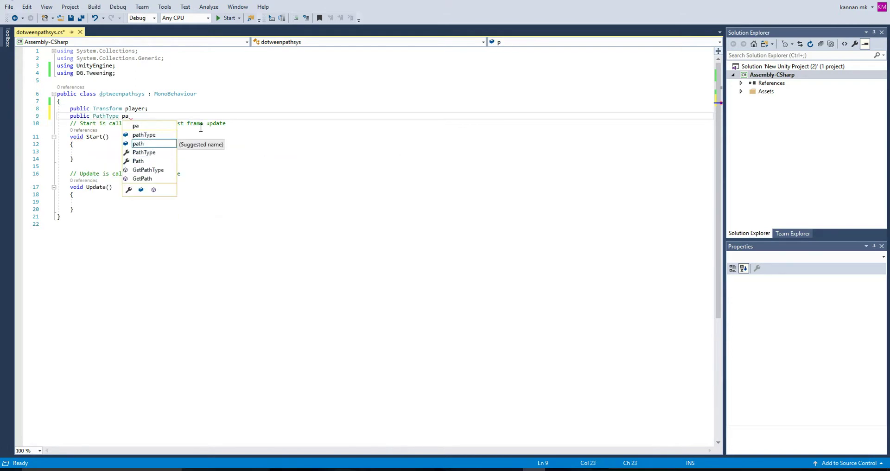
pyautogui.write('thy')
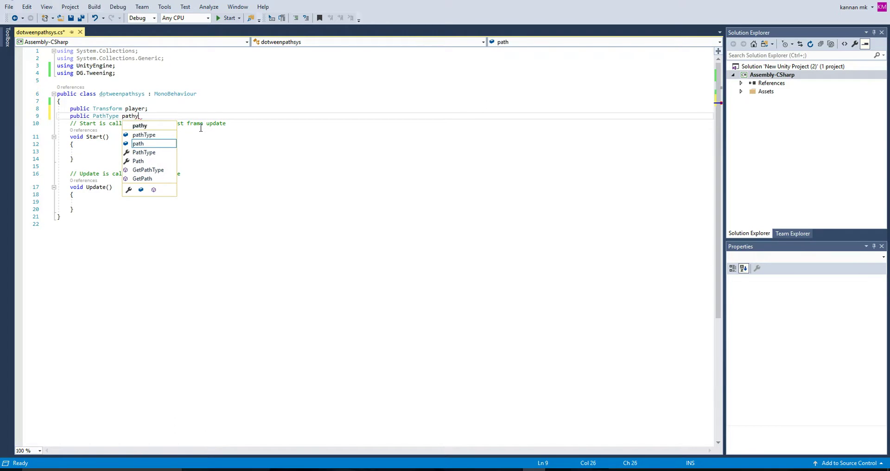
pyautogui.press('BackSpace')
pyautogui.write('hsys')
pyautogui.write('t')
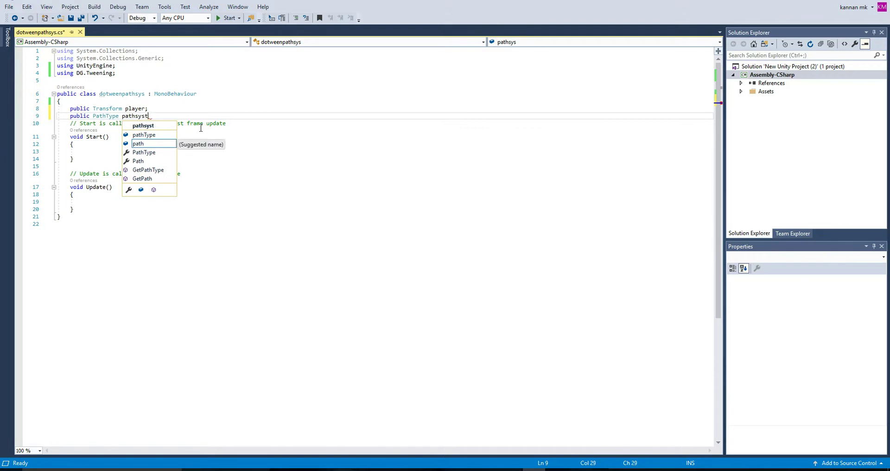
pyautogui.write('em =PathType.')
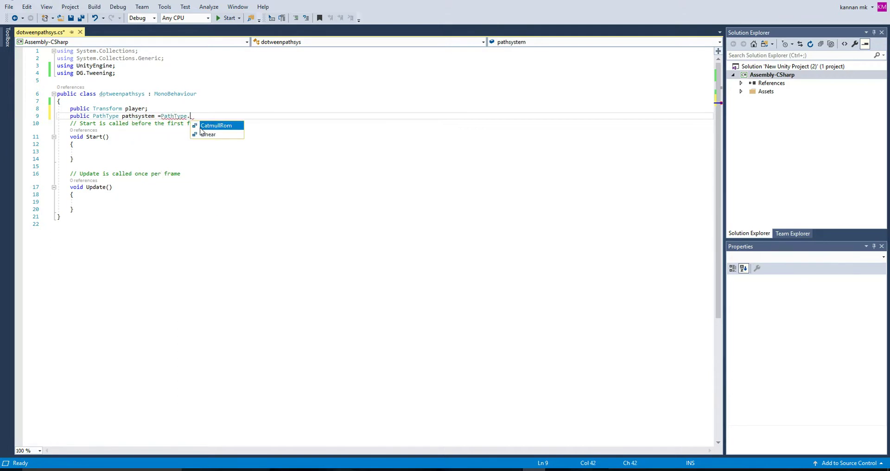
pyautogui.doubleClick(200, 129)
pyautogui.write(';')
pyautogui.hotkey('ctrl', 's')
pyautogui.press('Return')
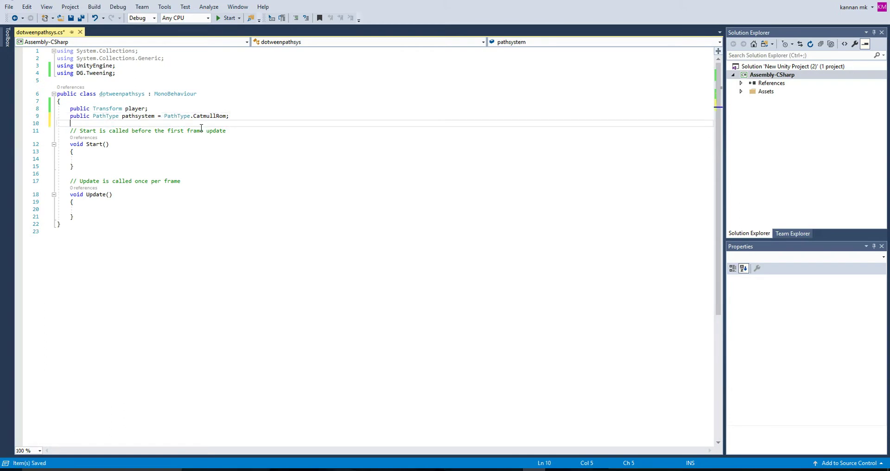
# - Begin a public Vector3[] array field, leaving one blank line below the pathsystem declaration
pyautogui.press('Return')
pyautogui.write('pub')
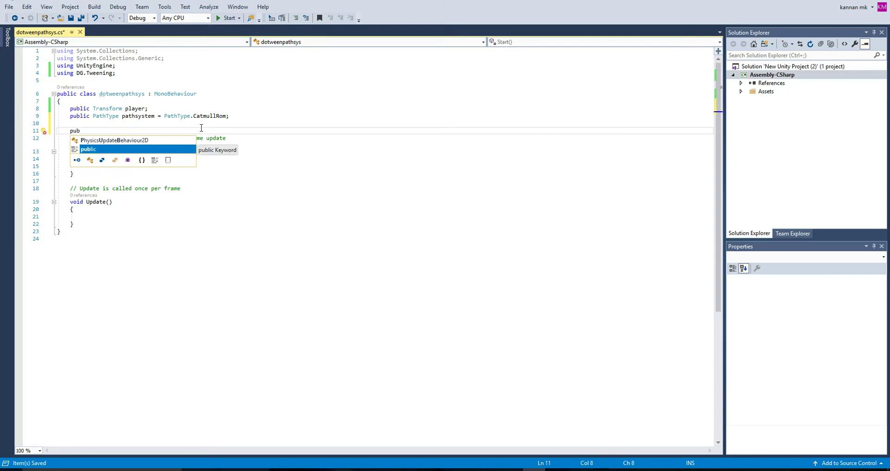
pyautogui.write('lic vec')
pyautogui.press('Down')
pyautogui.press('Down')
pyautogui.press('Tab')
pyautogui.write('[] ')
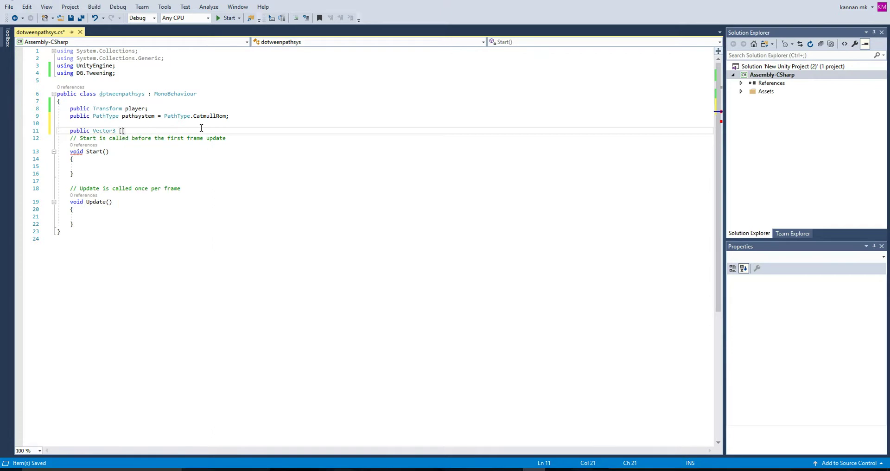
# - Name the Vector3 array pathval, initialize it with new Vector3[4], and save the script
pyautogui.write('pa')
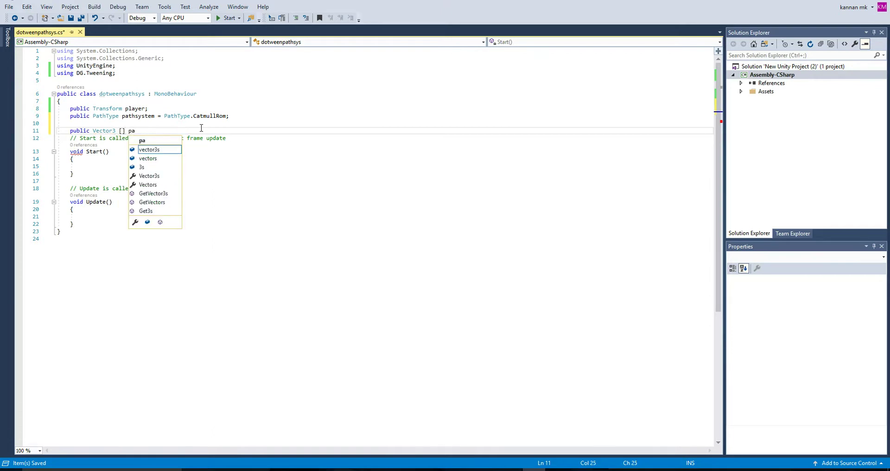
pyautogui.write('ths=')
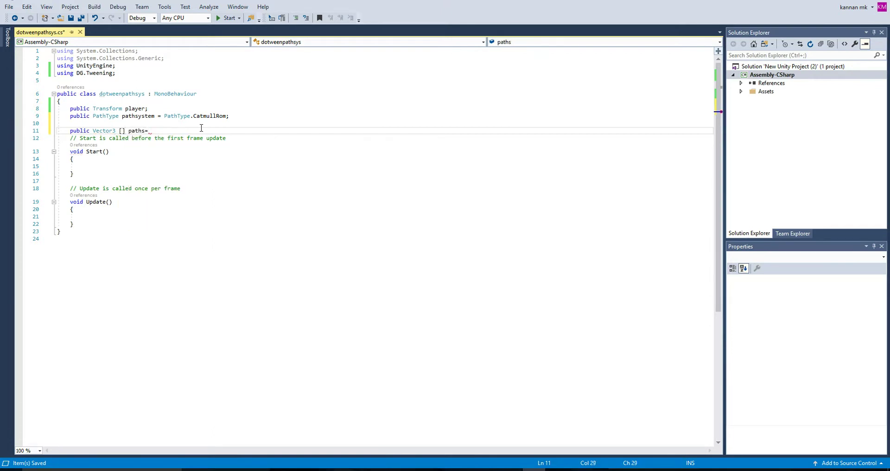
pyautogui.press('BackSpace')
pyautogui.press('BackSpace')
pyautogui.write('val=new Vector3')
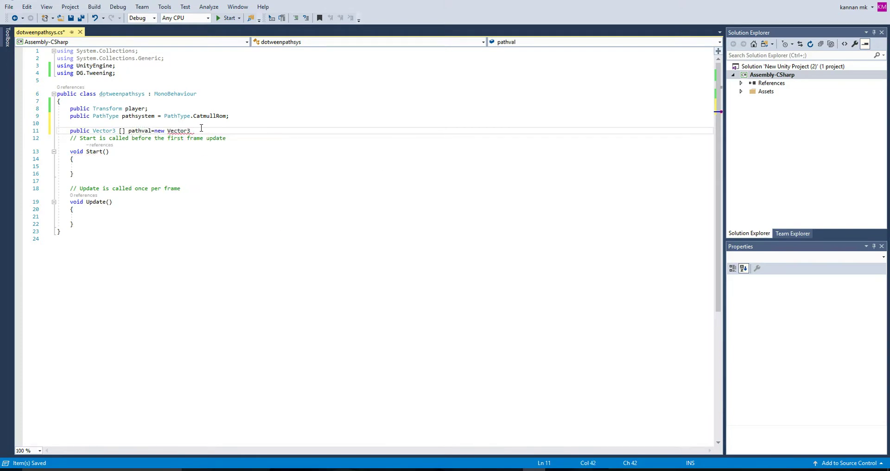
pyautogui.write('[]')
pyautogui.write('4];')
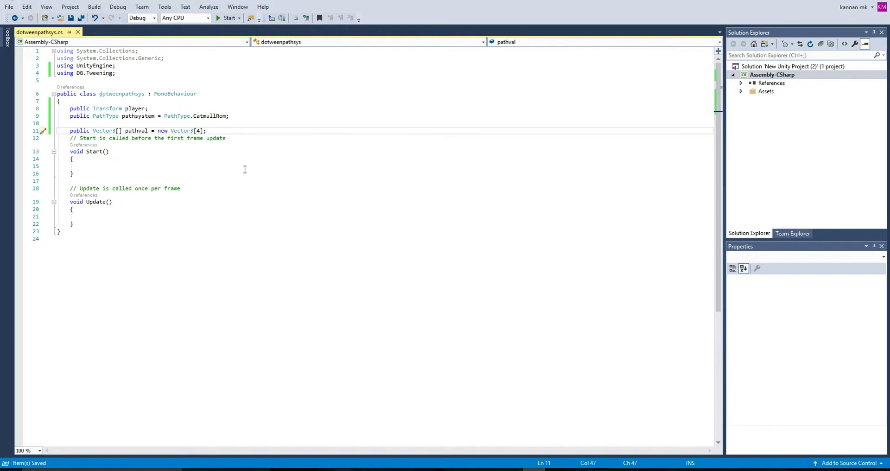
# - Set the size of the pathval array to 3 and save the script
pyautogui.click(201, 132)
pyautogui.press('BackSpace')
pyautogui.write('3')
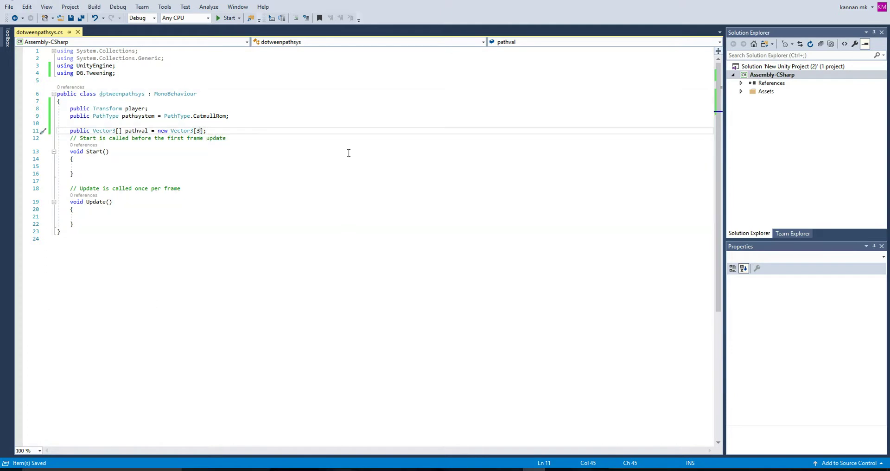